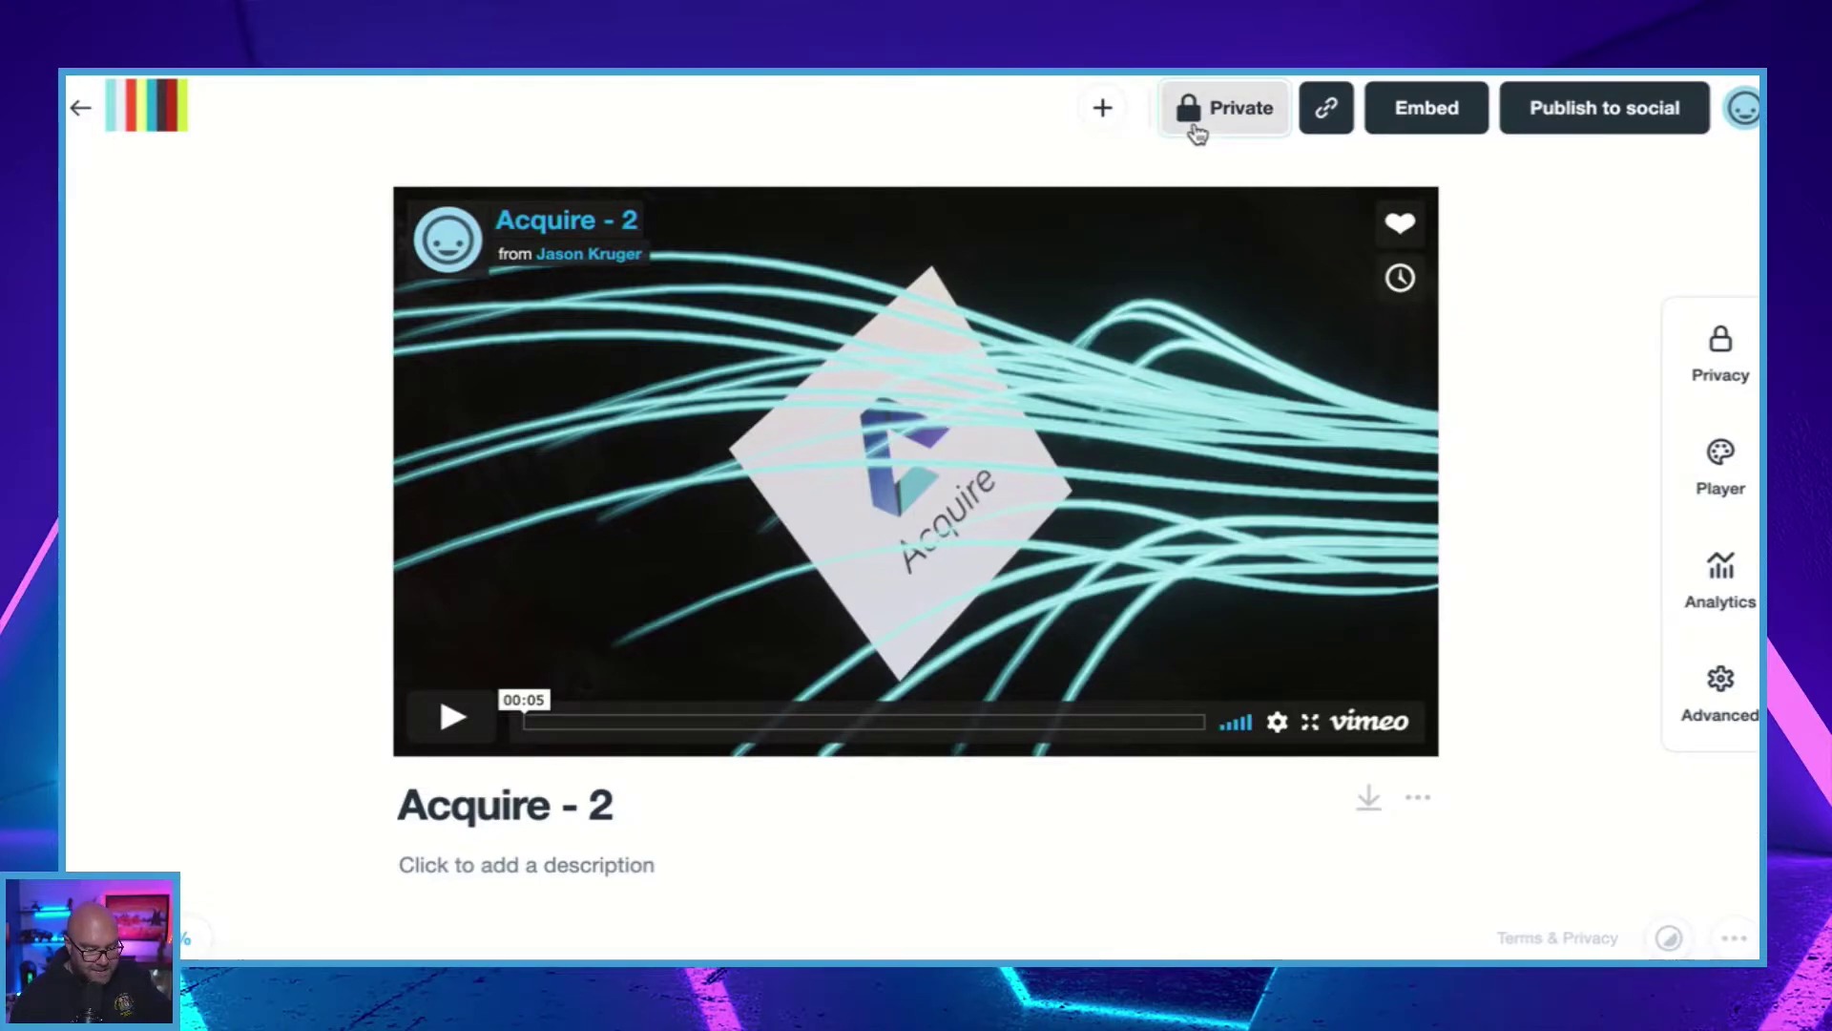
# Step: Review the Acquire - 2 privacy panel: link set to Private, embedding allowed Anywhere
pyautogui.click(1197, 131)
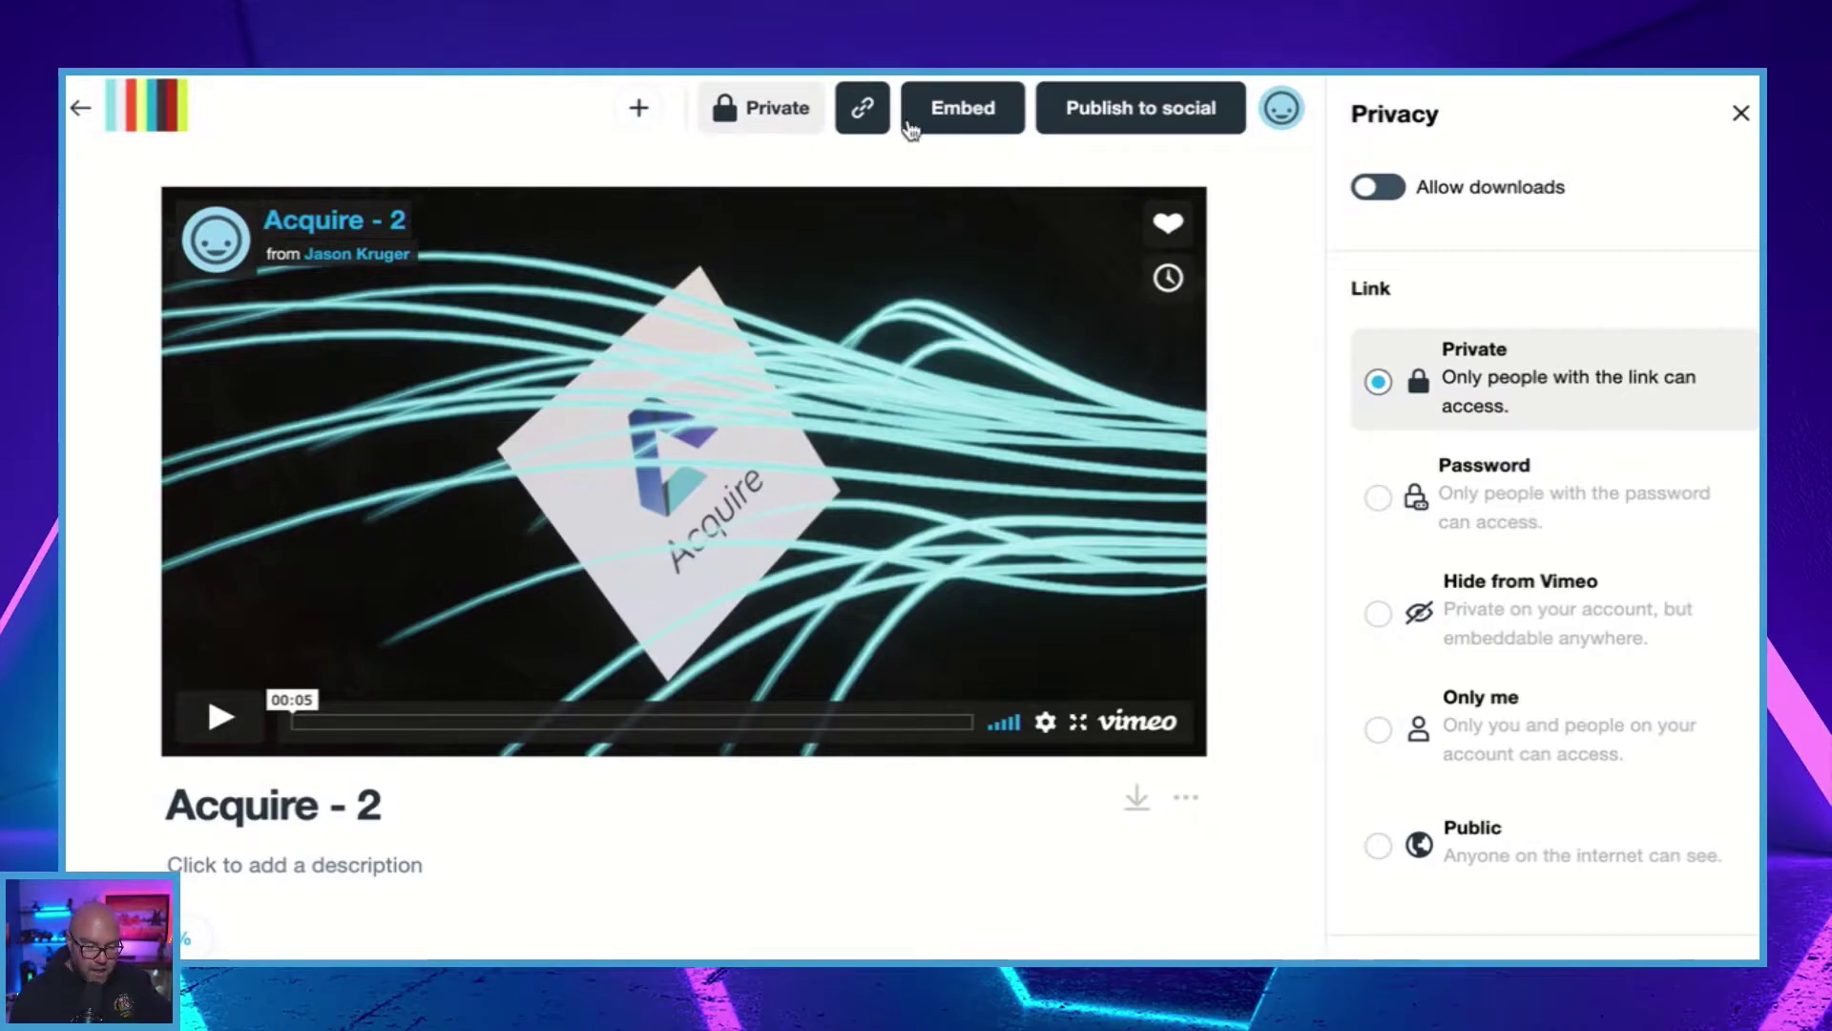
pyautogui.scroll(-2, 1359, 259)
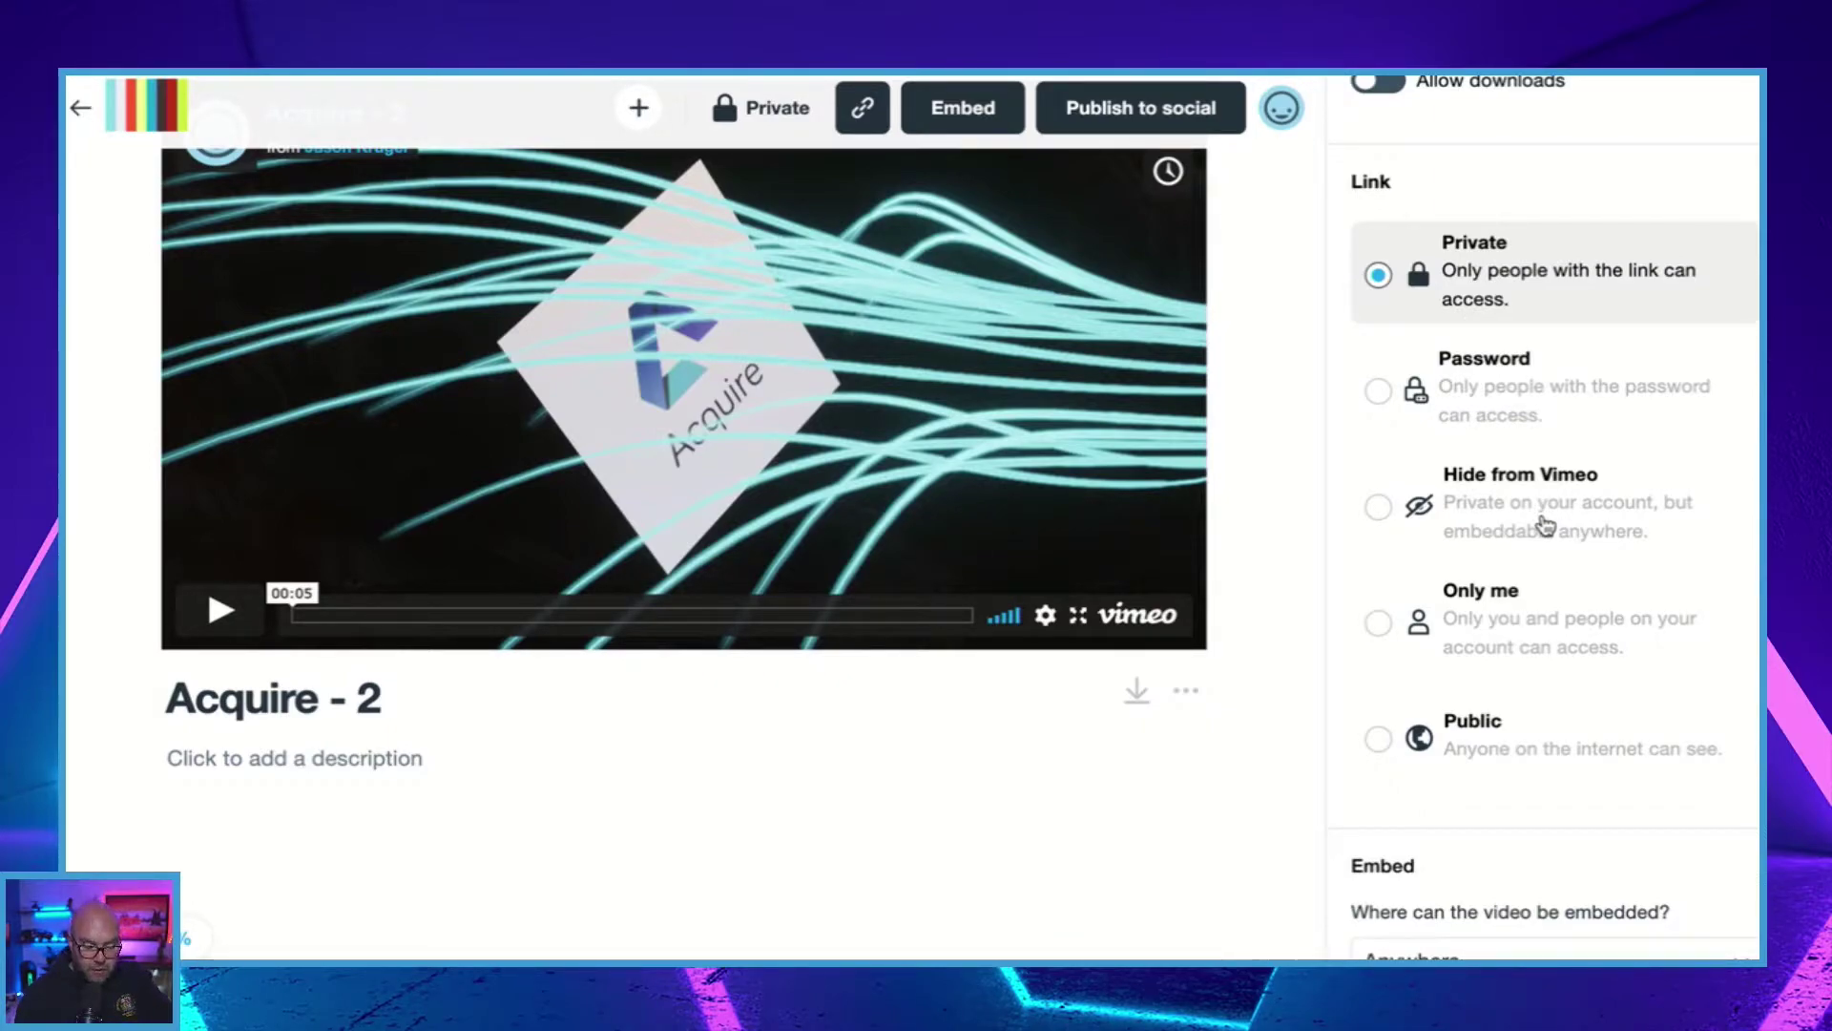
pyautogui.scroll(-2, 1545, 523)
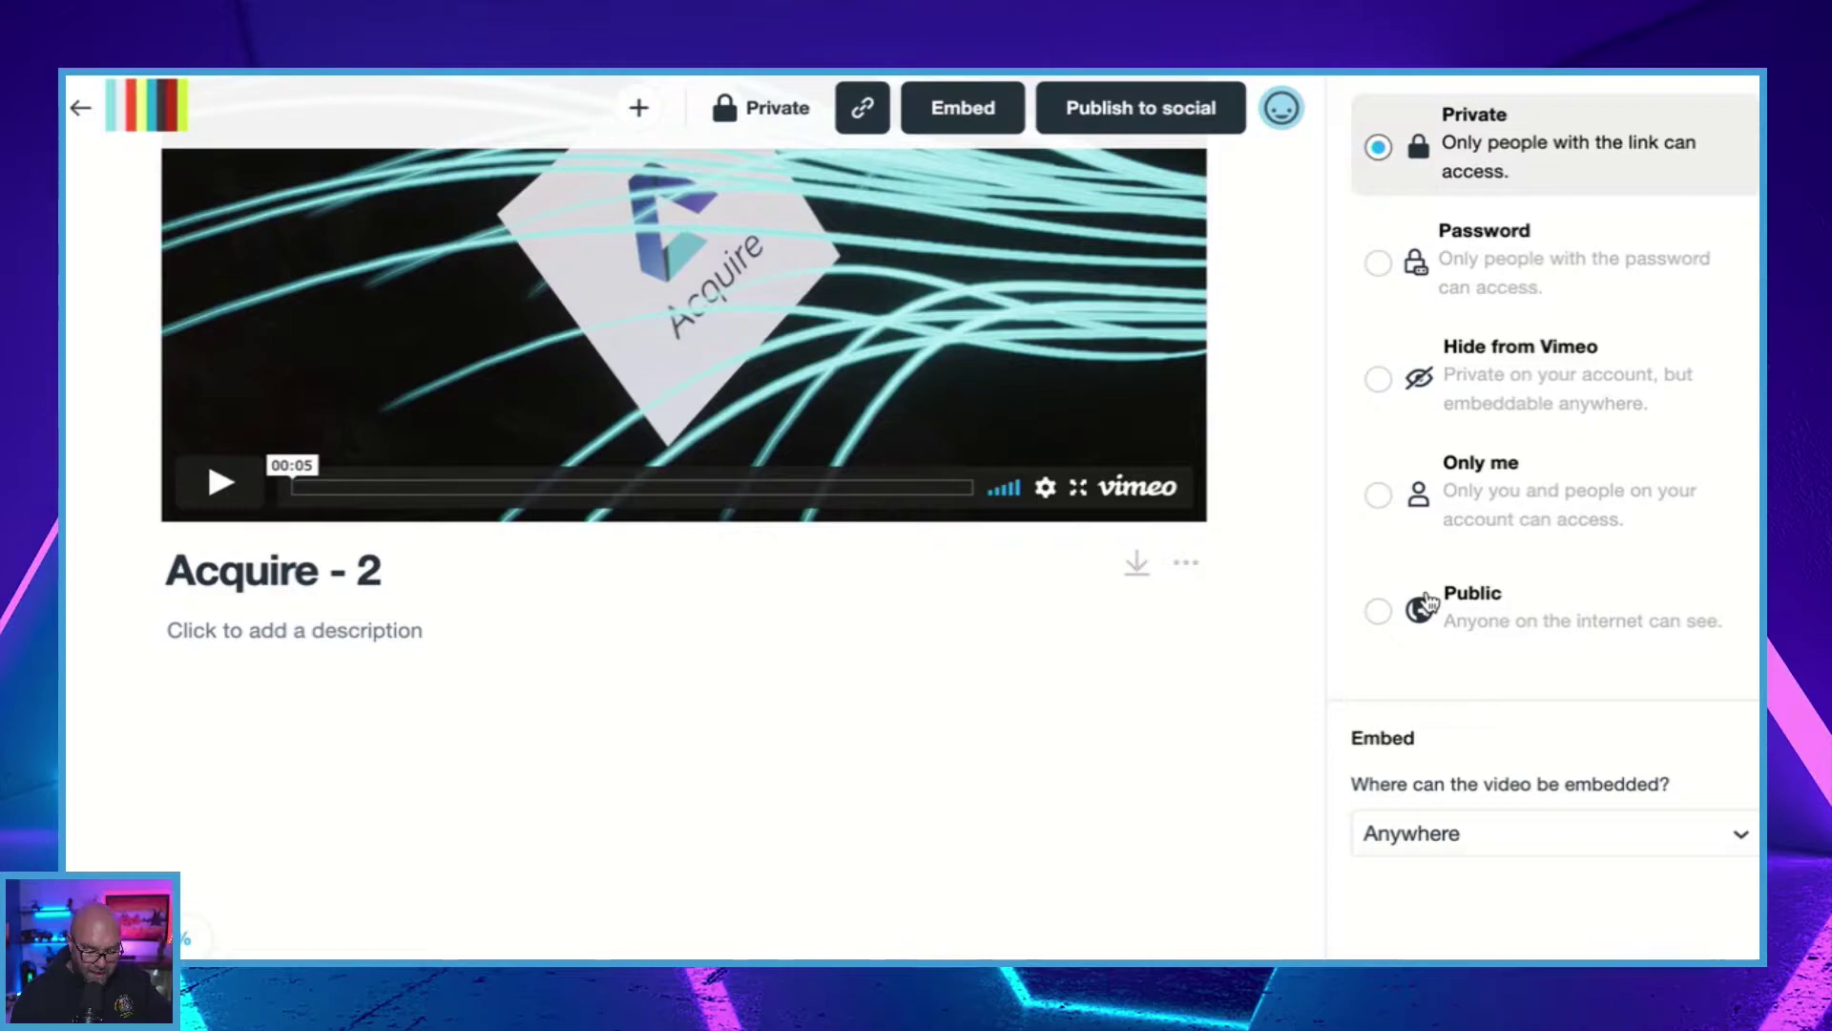
pyautogui.scroll(3, 1428, 601)
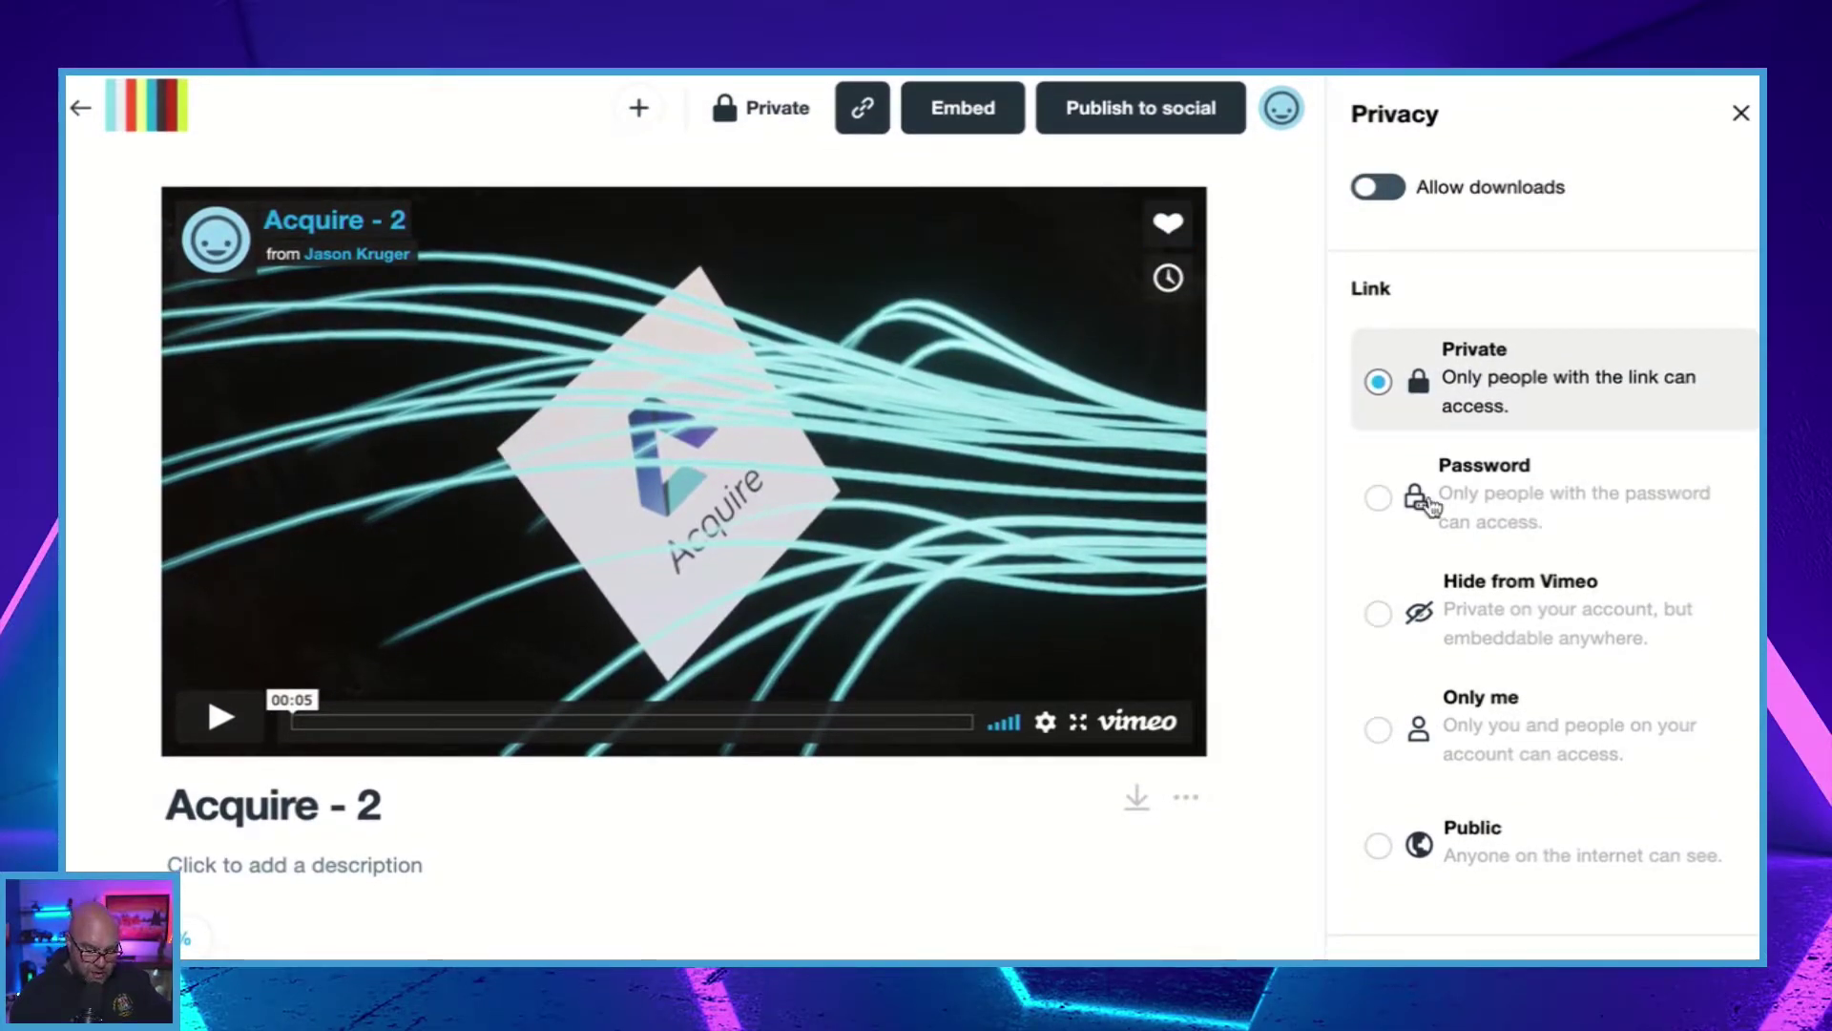
pyautogui.scroll(-3, 1426, 506)
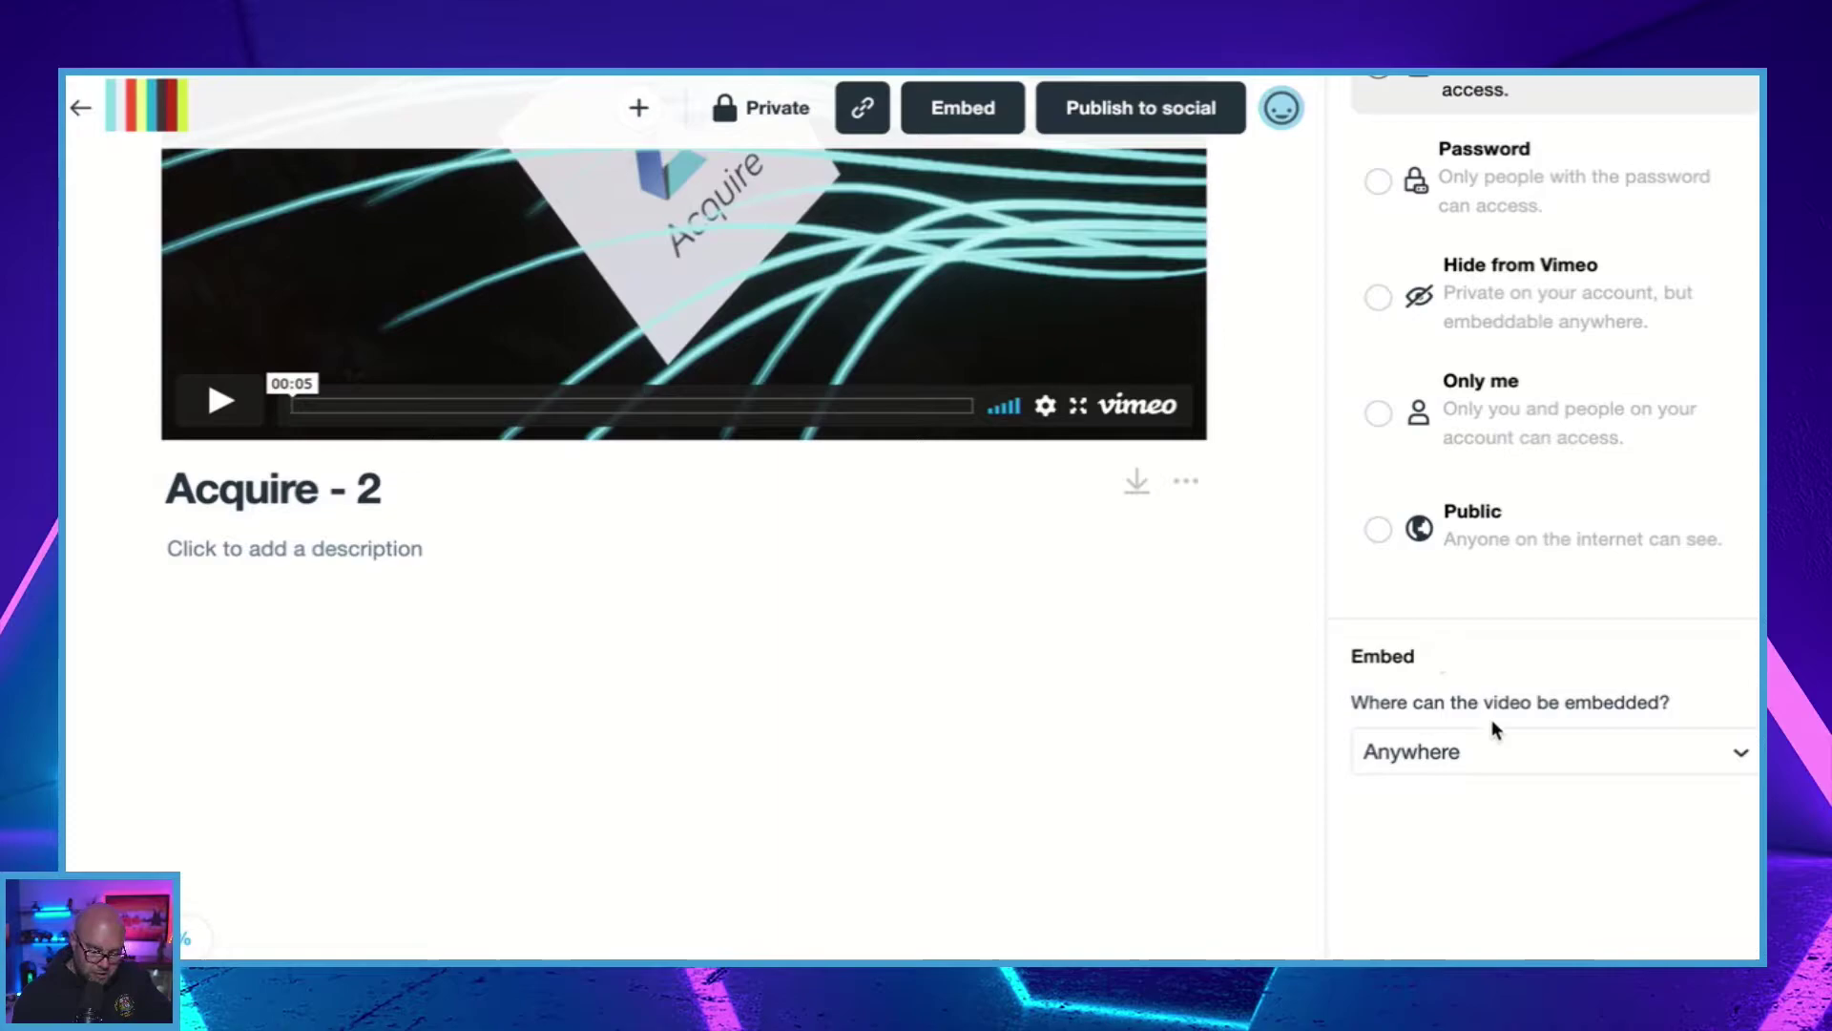
pyautogui.scroll(3, 1477, 675)
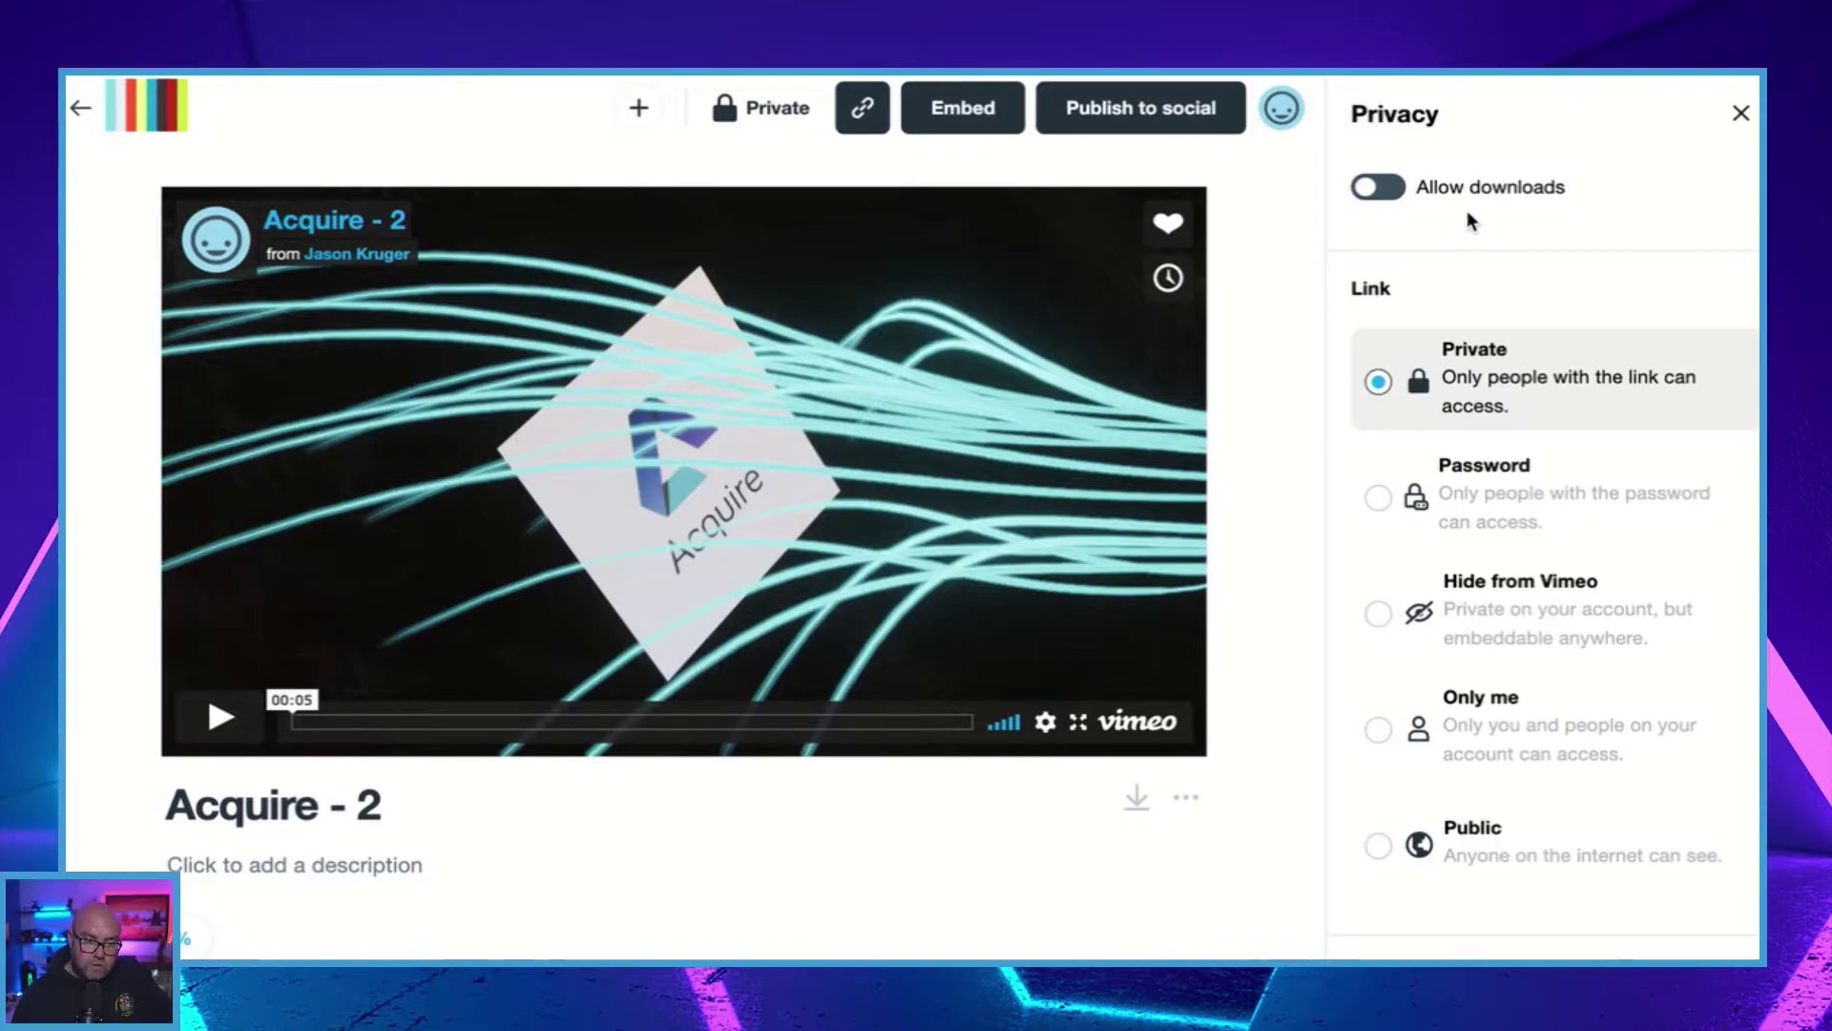
# Step: Copy the private link, view the embed code and bring up the Publish to social dialog
pyautogui.click(862, 113)
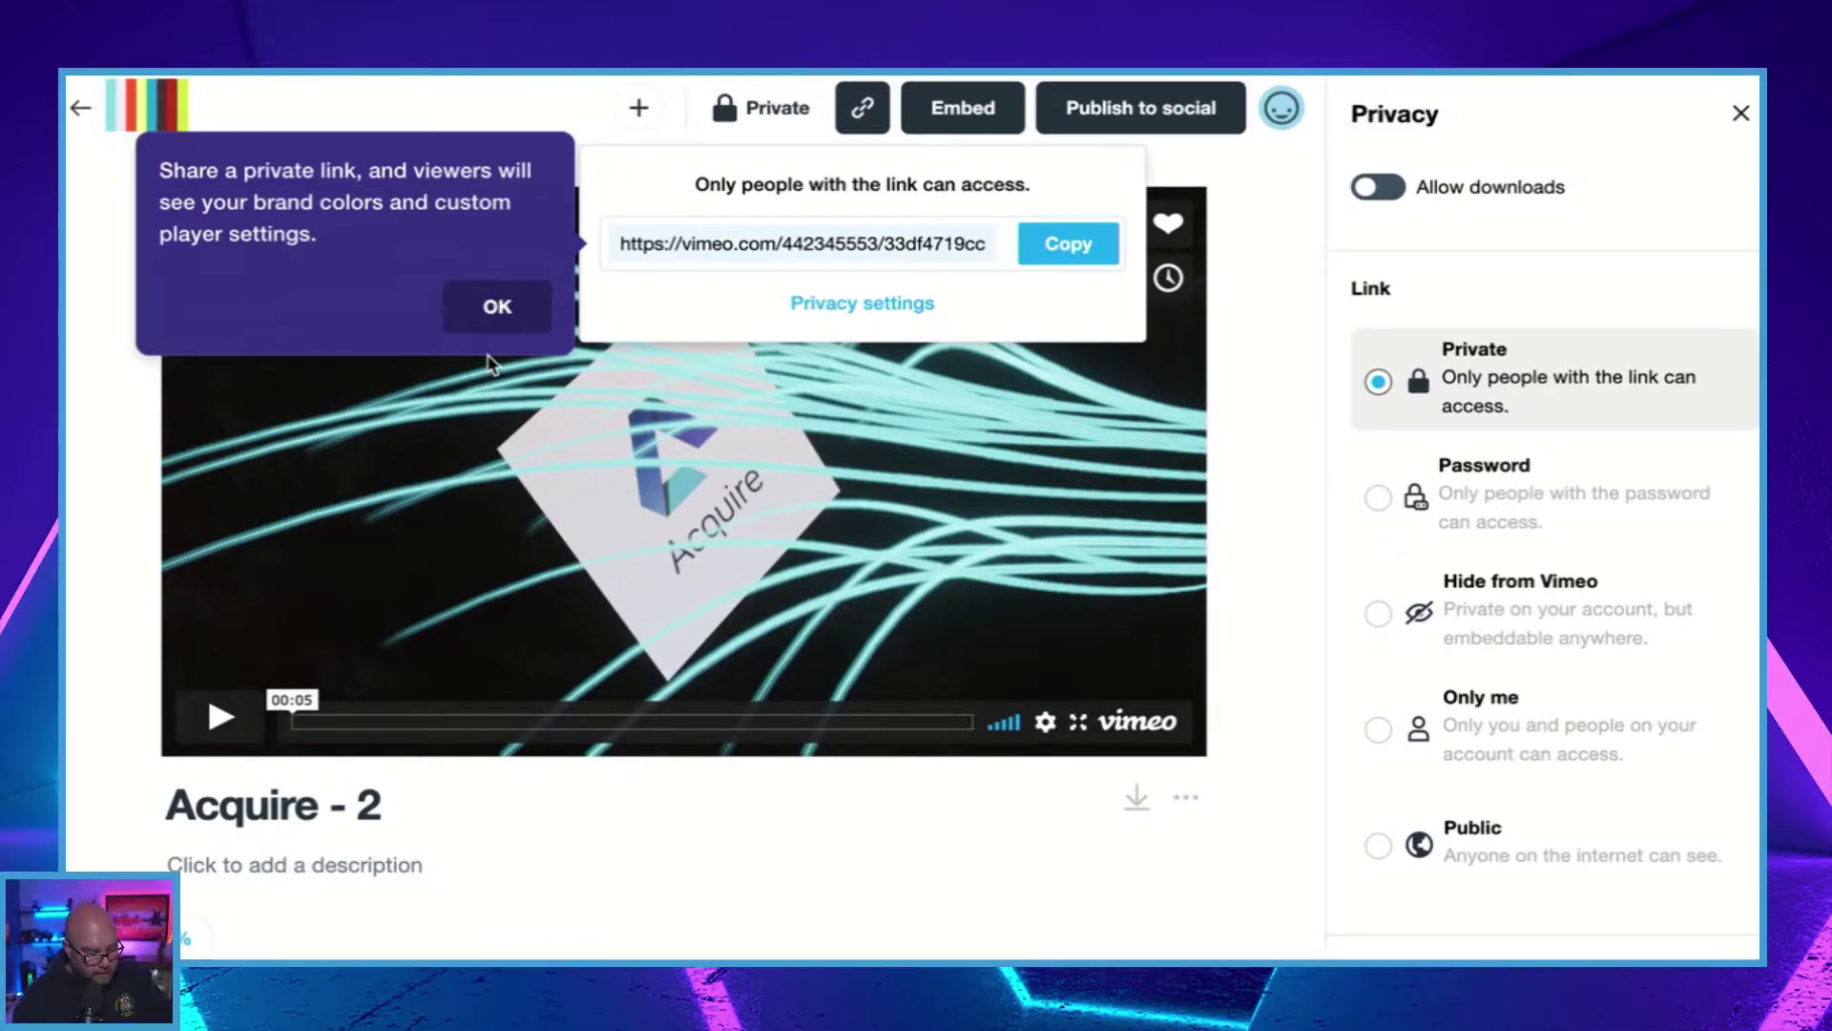
pyautogui.click(514, 309)
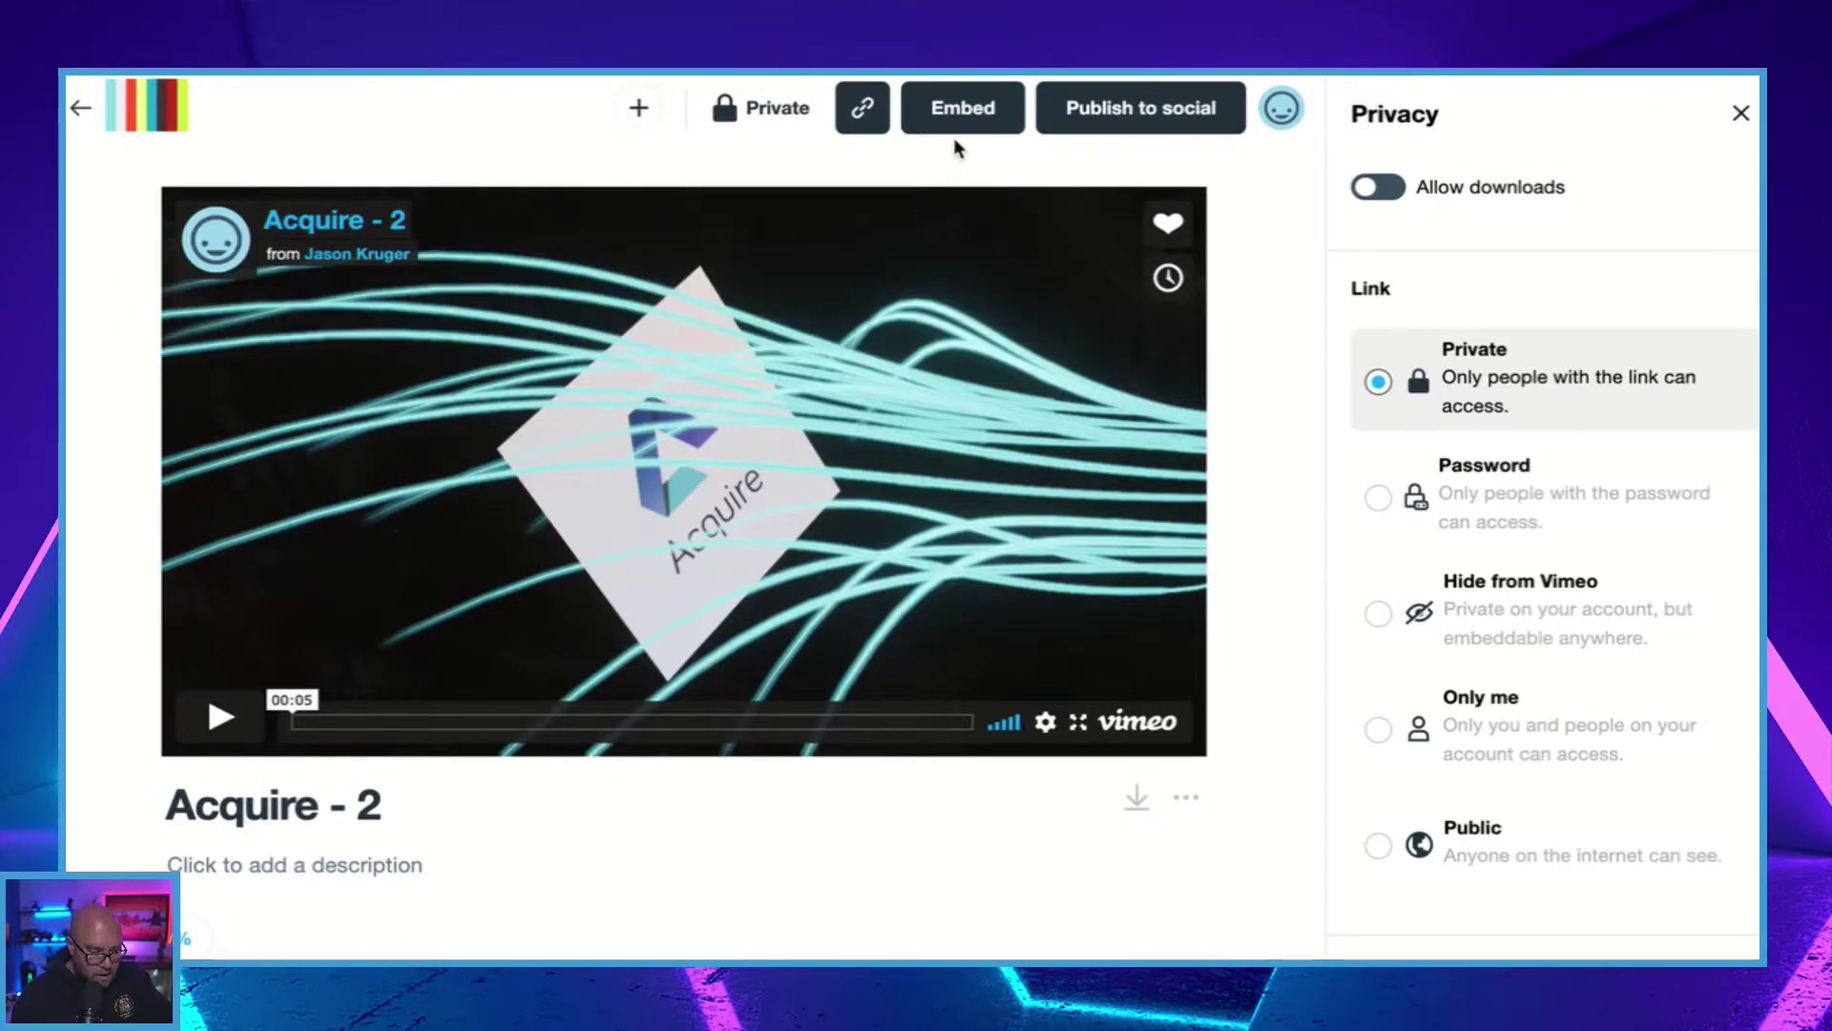
pyautogui.click(978, 111)
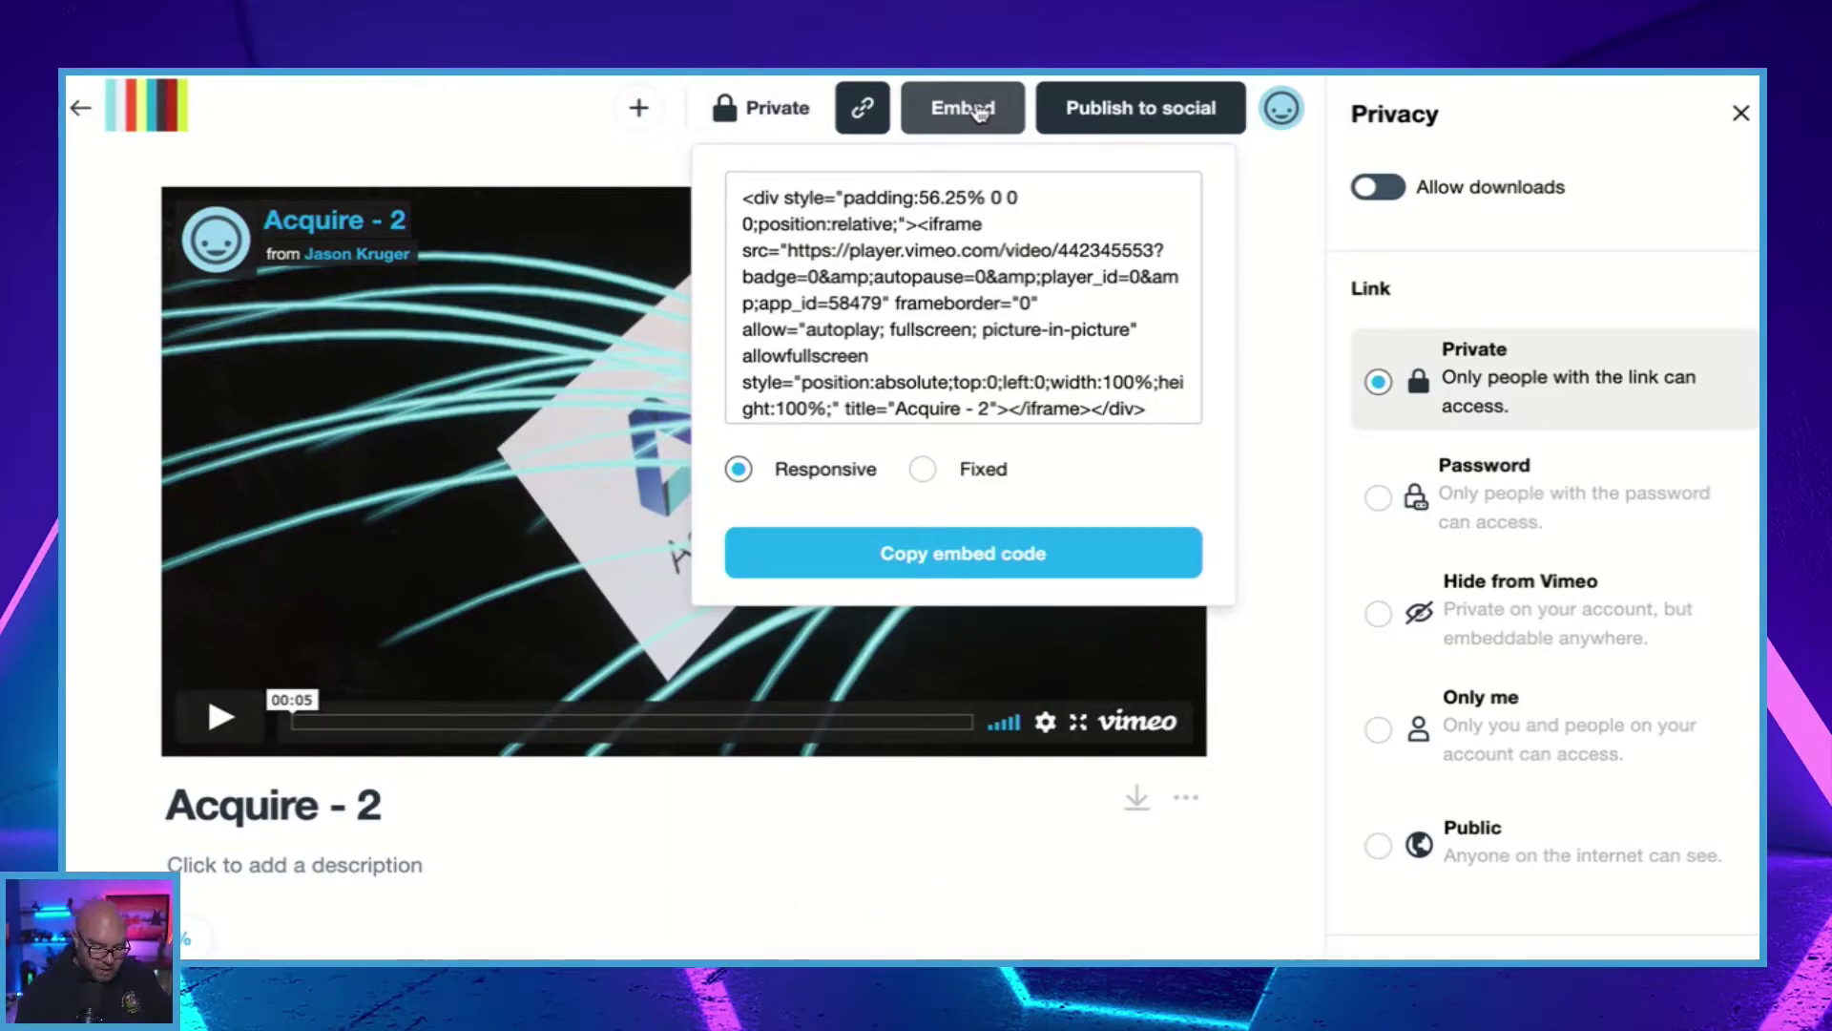
pyautogui.click(1165, 116)
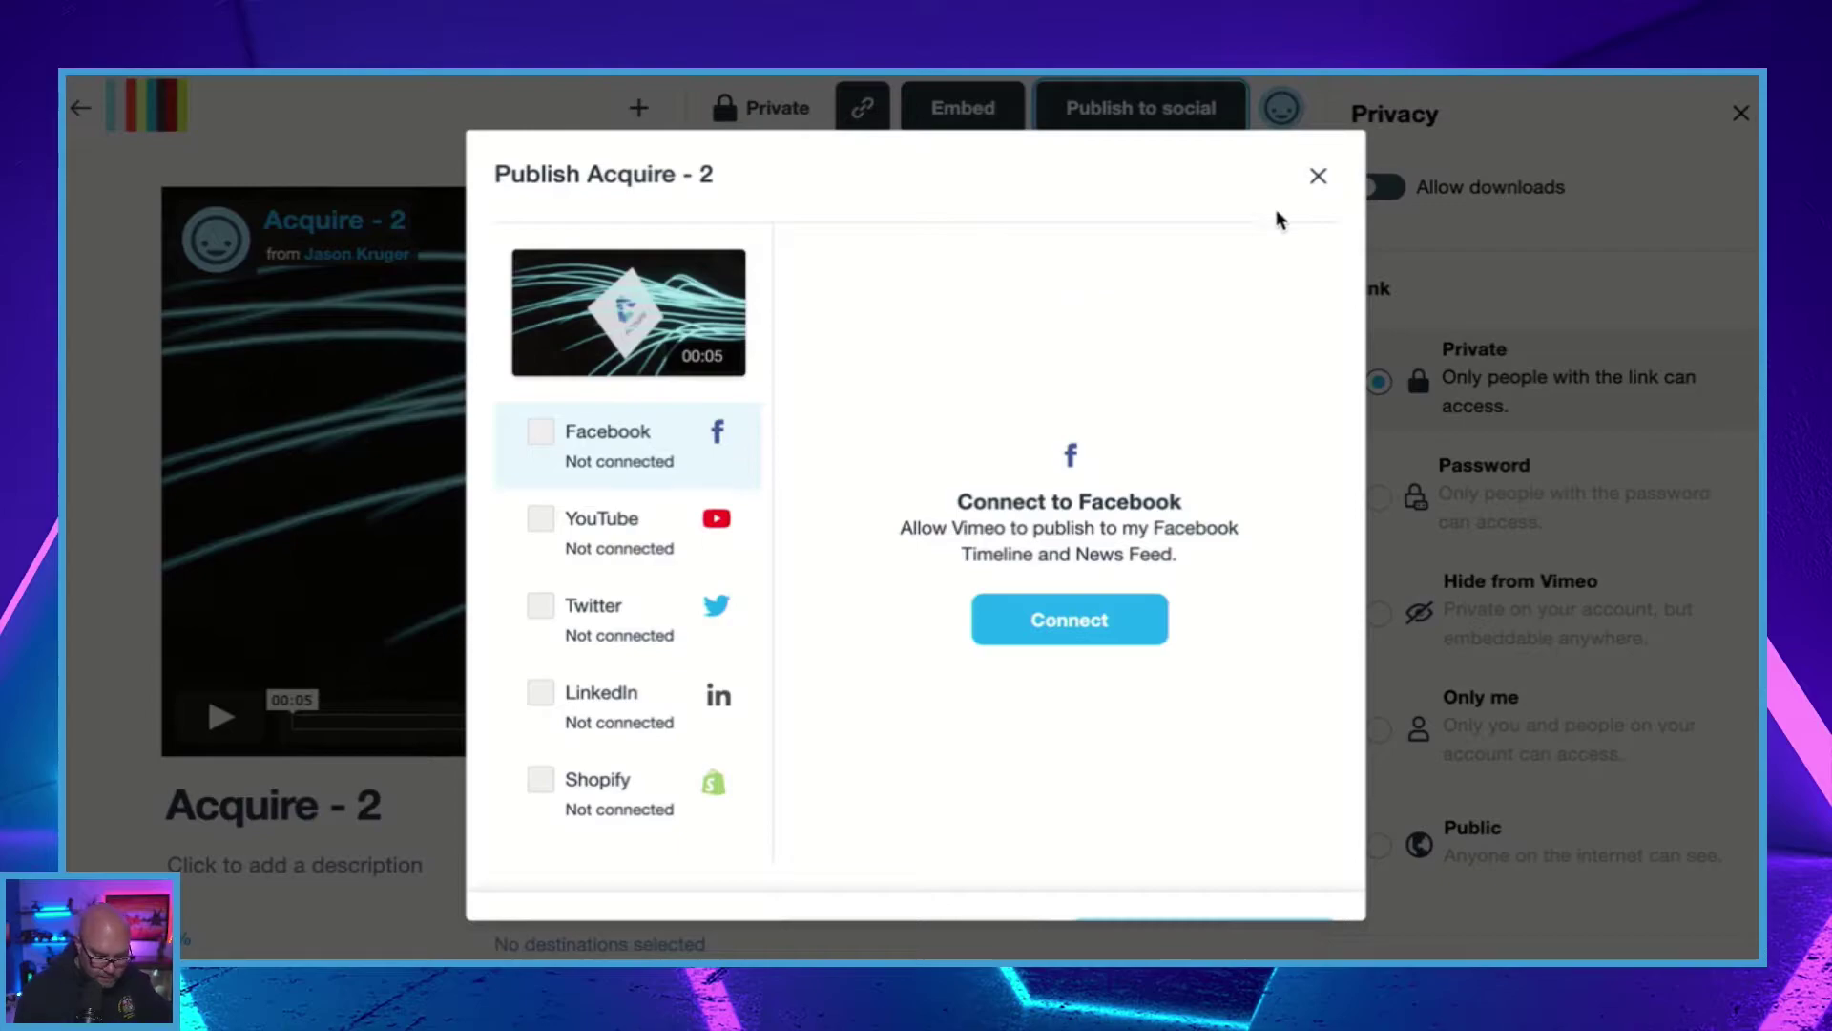
# Step: Close the Publish dialog and privacy panel, then switch to the Player customization editor
pyautogui.click(1318, 175)
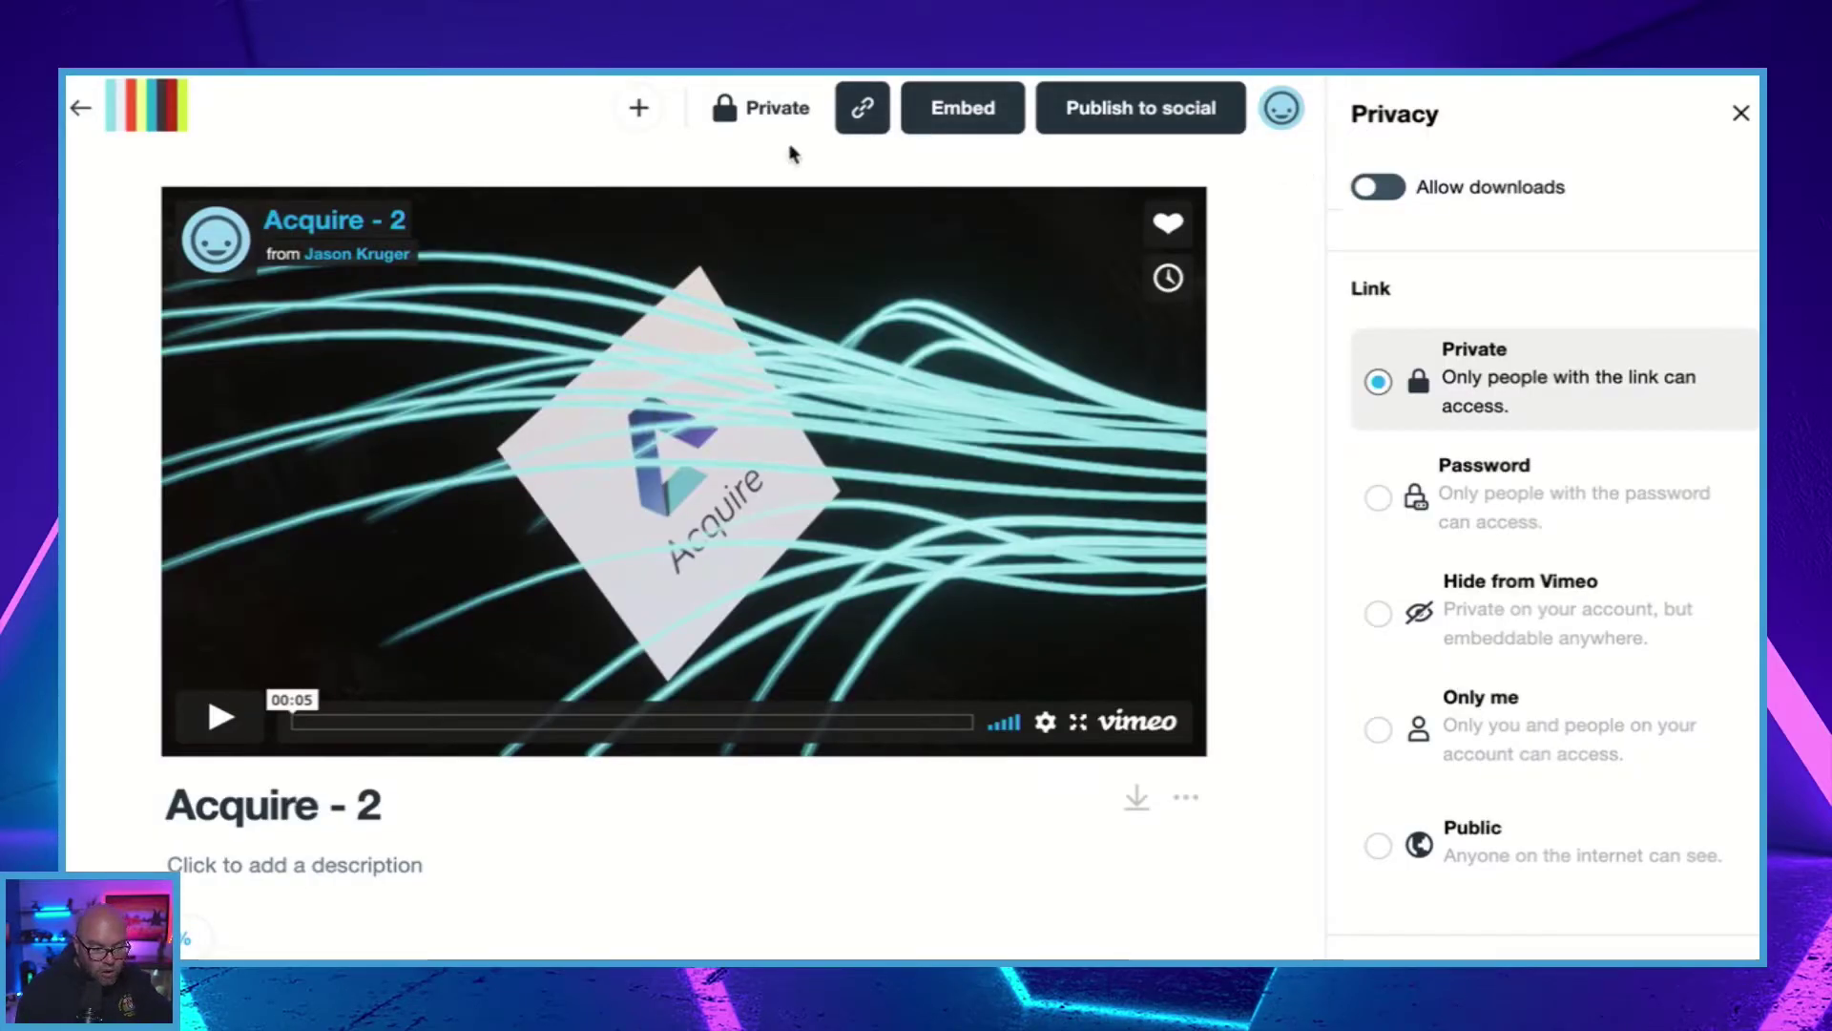
pyautogui.click(1741, 113)
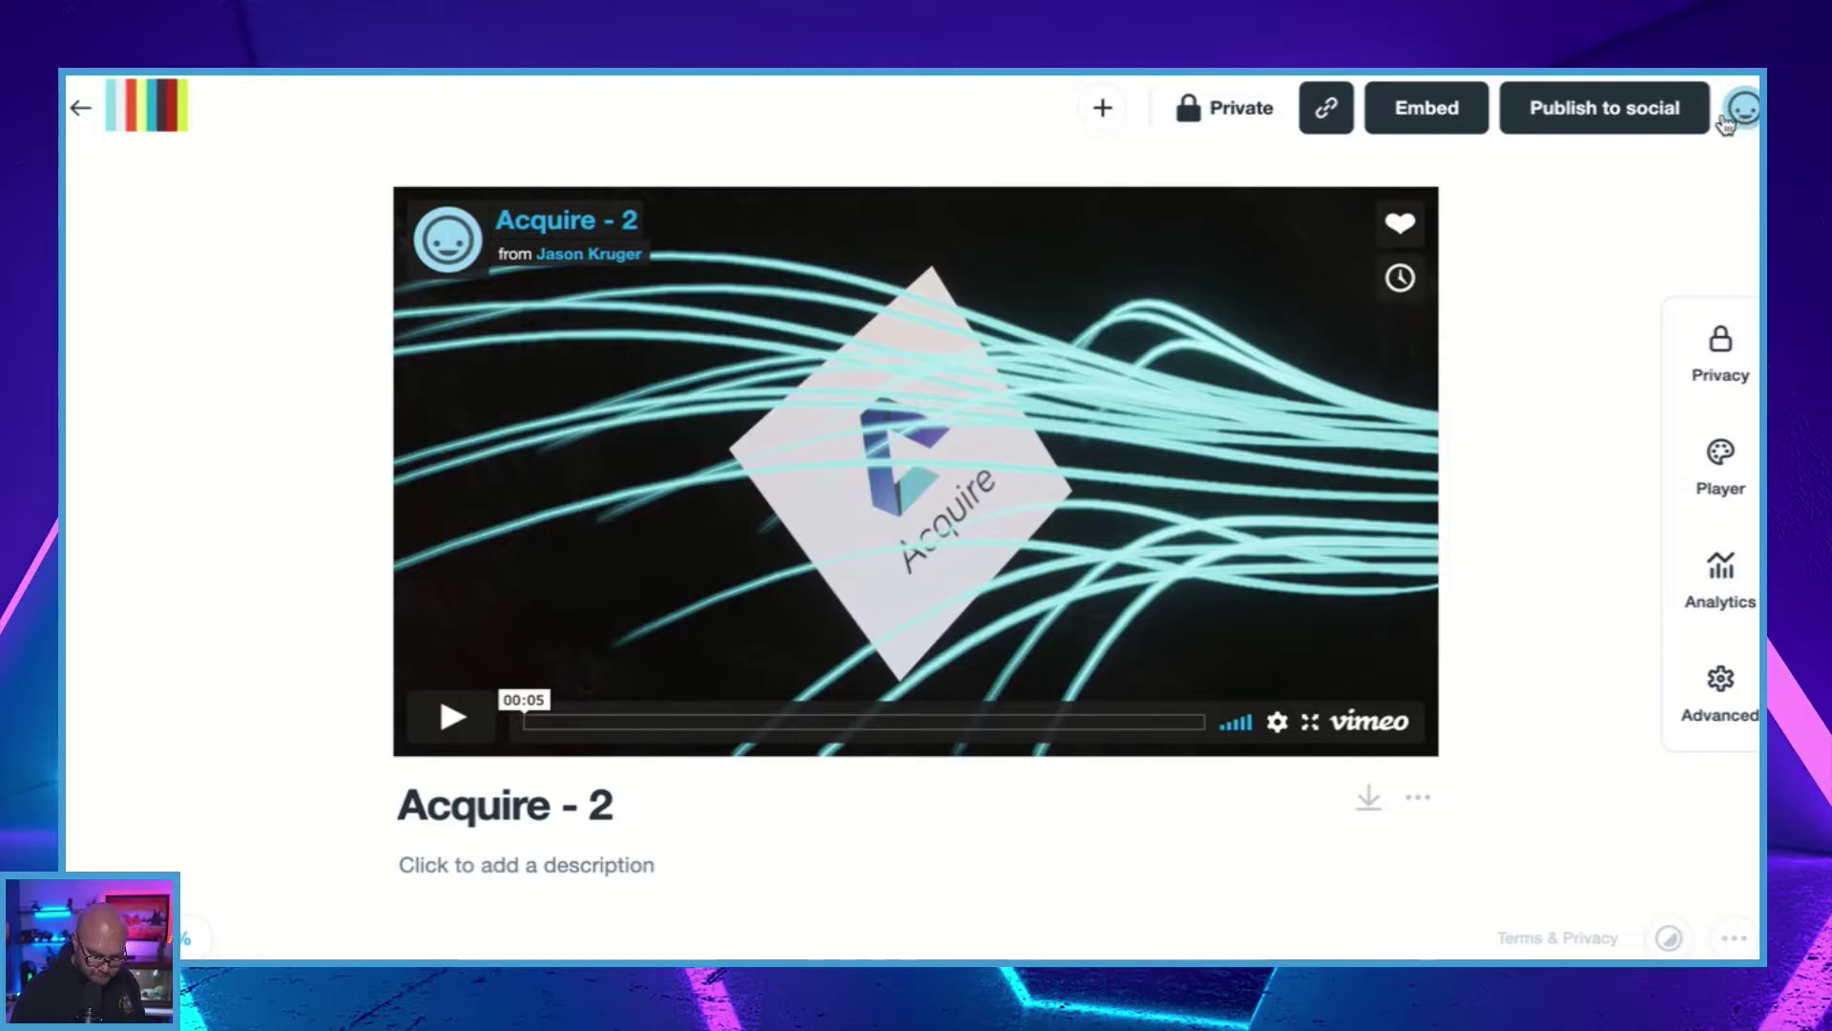
pyautogui.click(1727, 375)
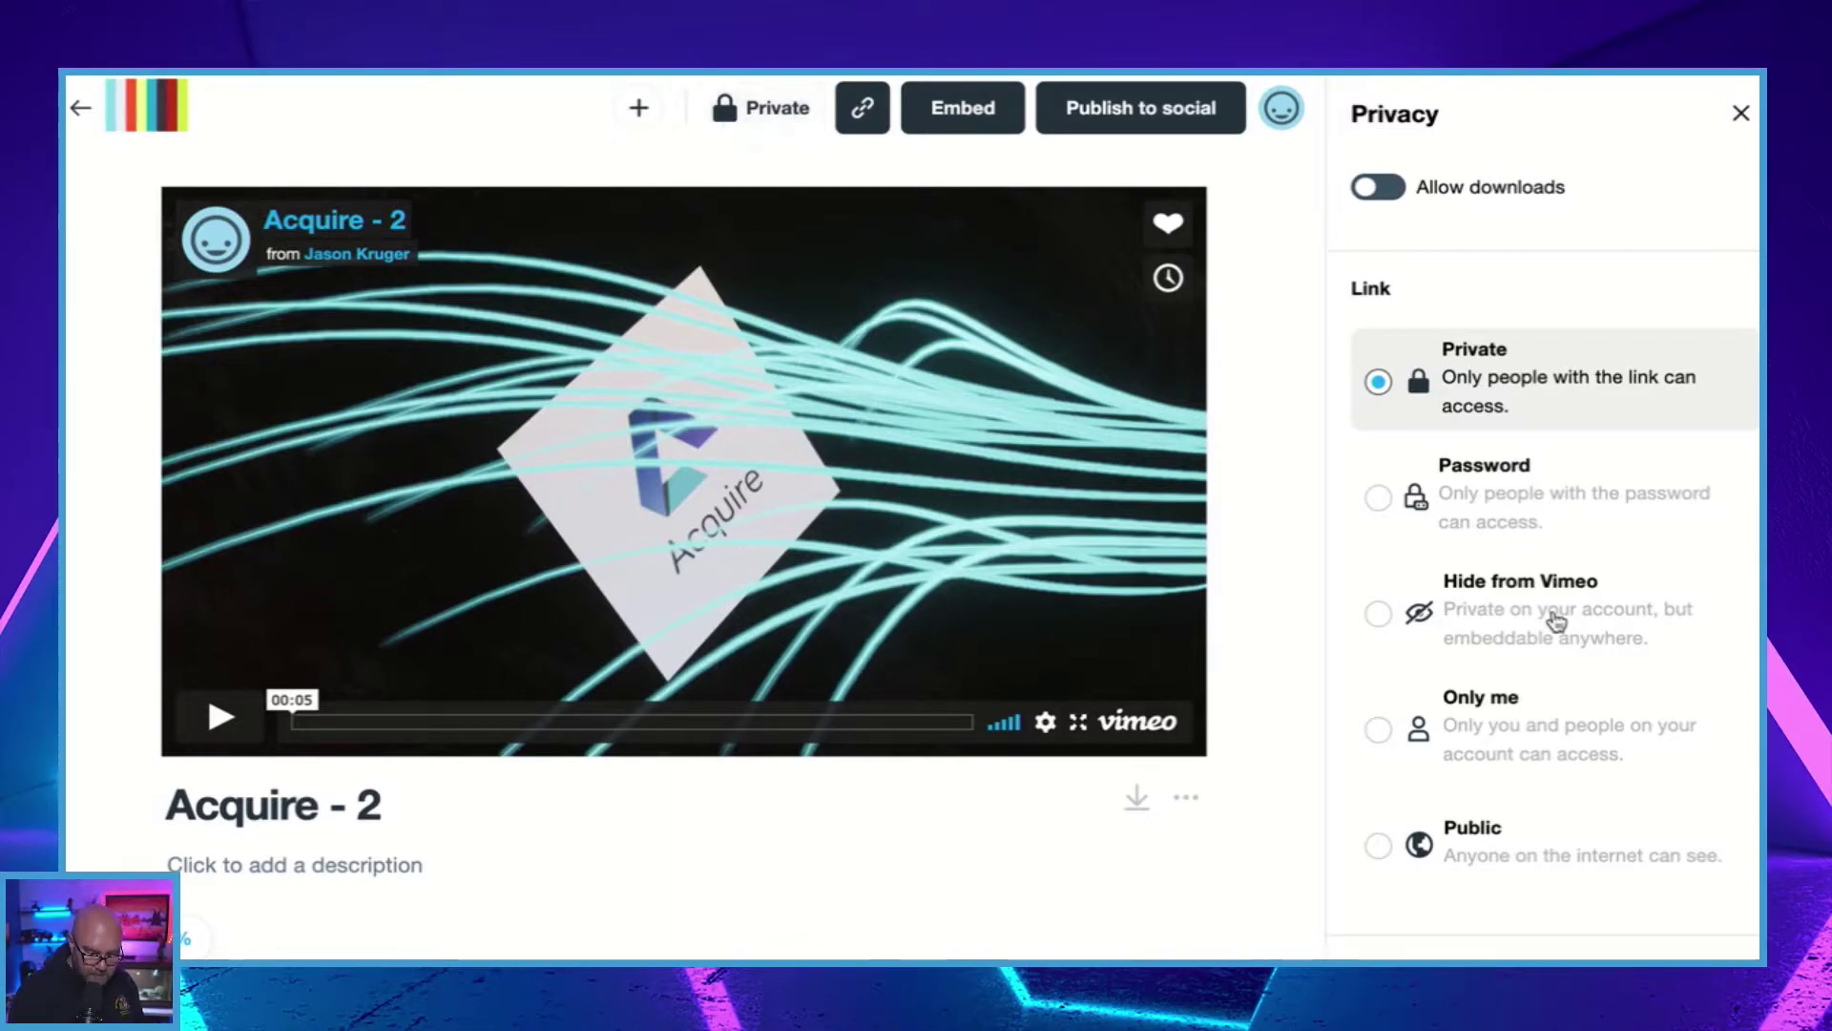
pyautogui.click(1741, 115)
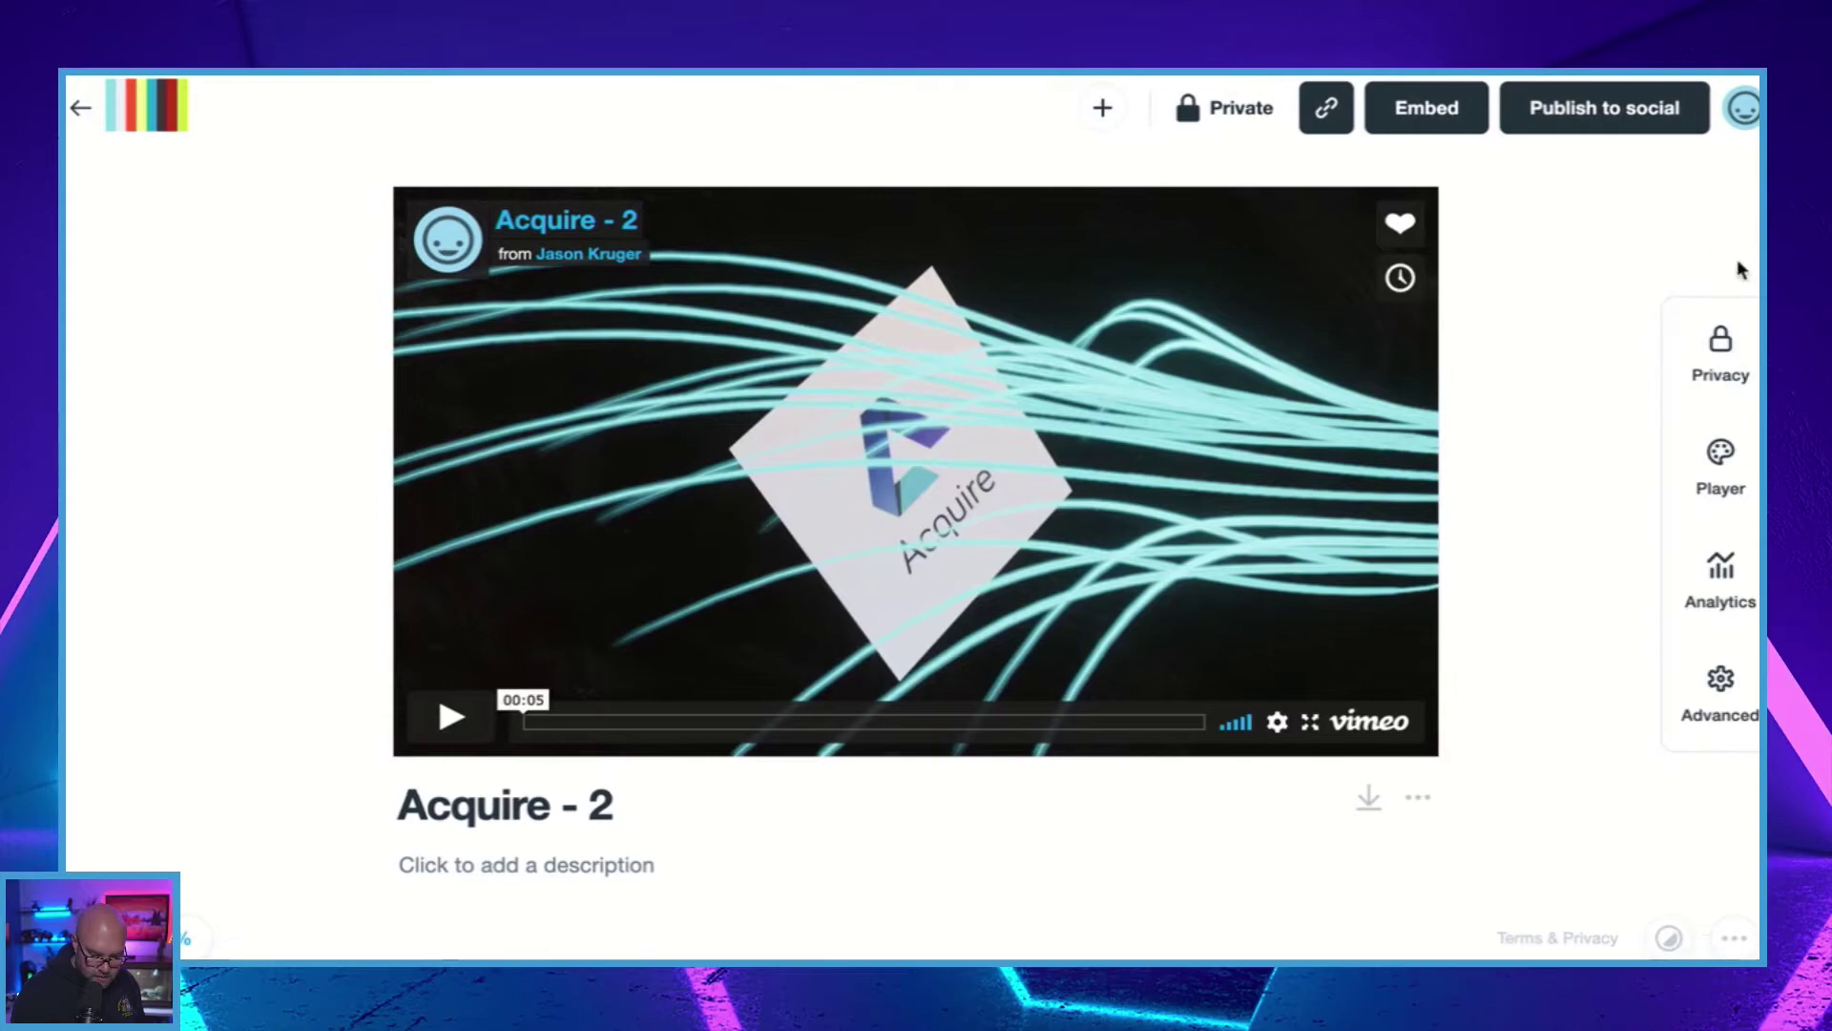
pyautogui.click(1718, 493)
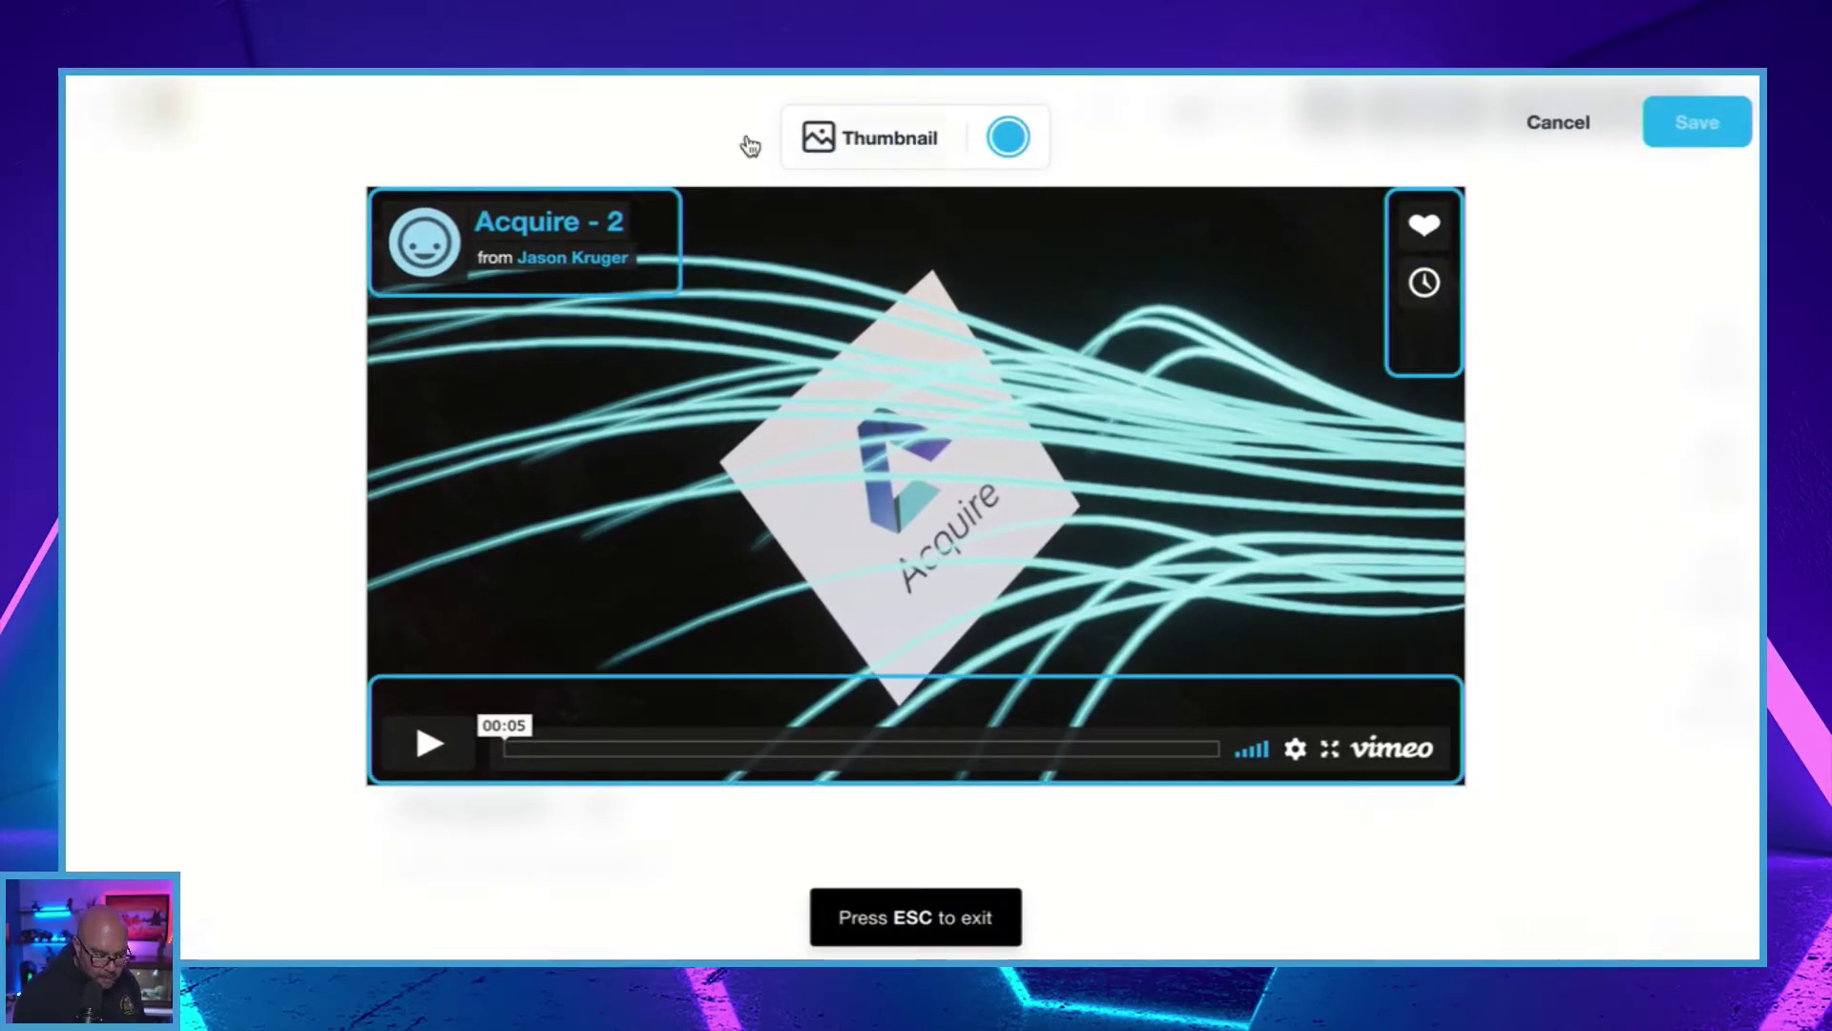
# Step: Inspect the player thumbnail and accent colour options, leaving both unchanged
pyautogui.click(692, 559)
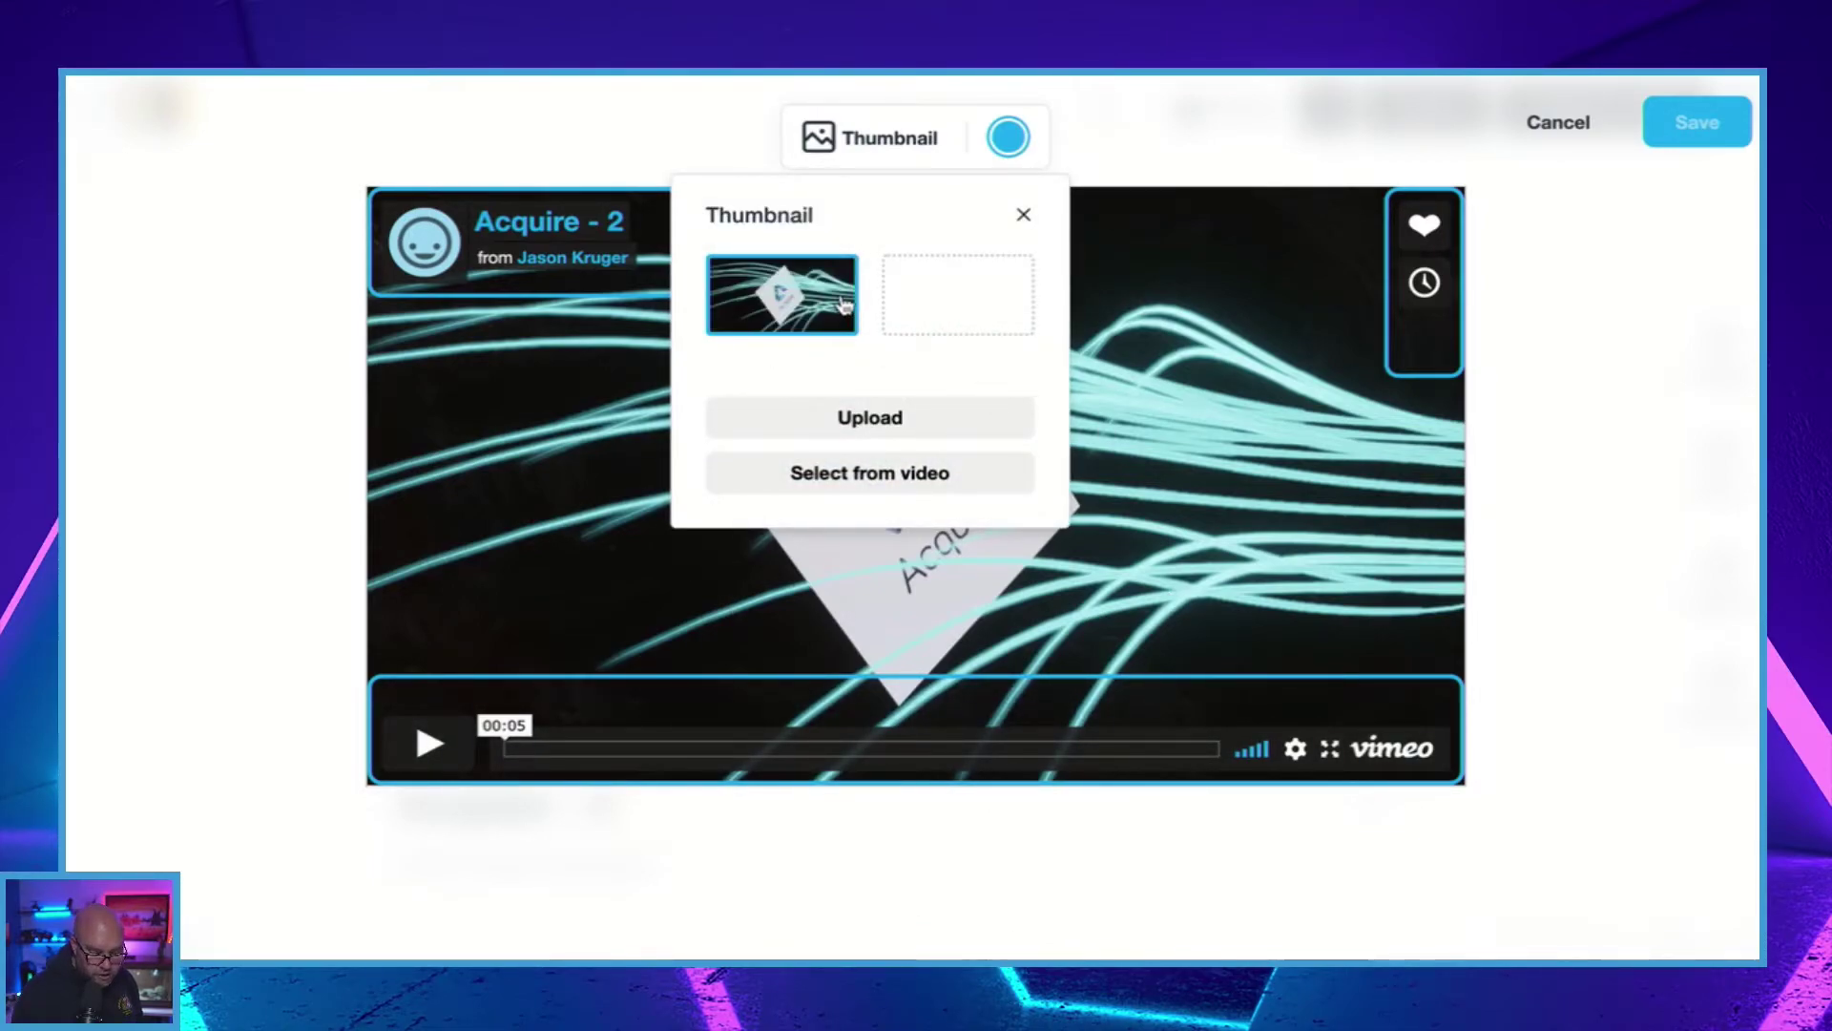
pyautogui.click(1023, 215)
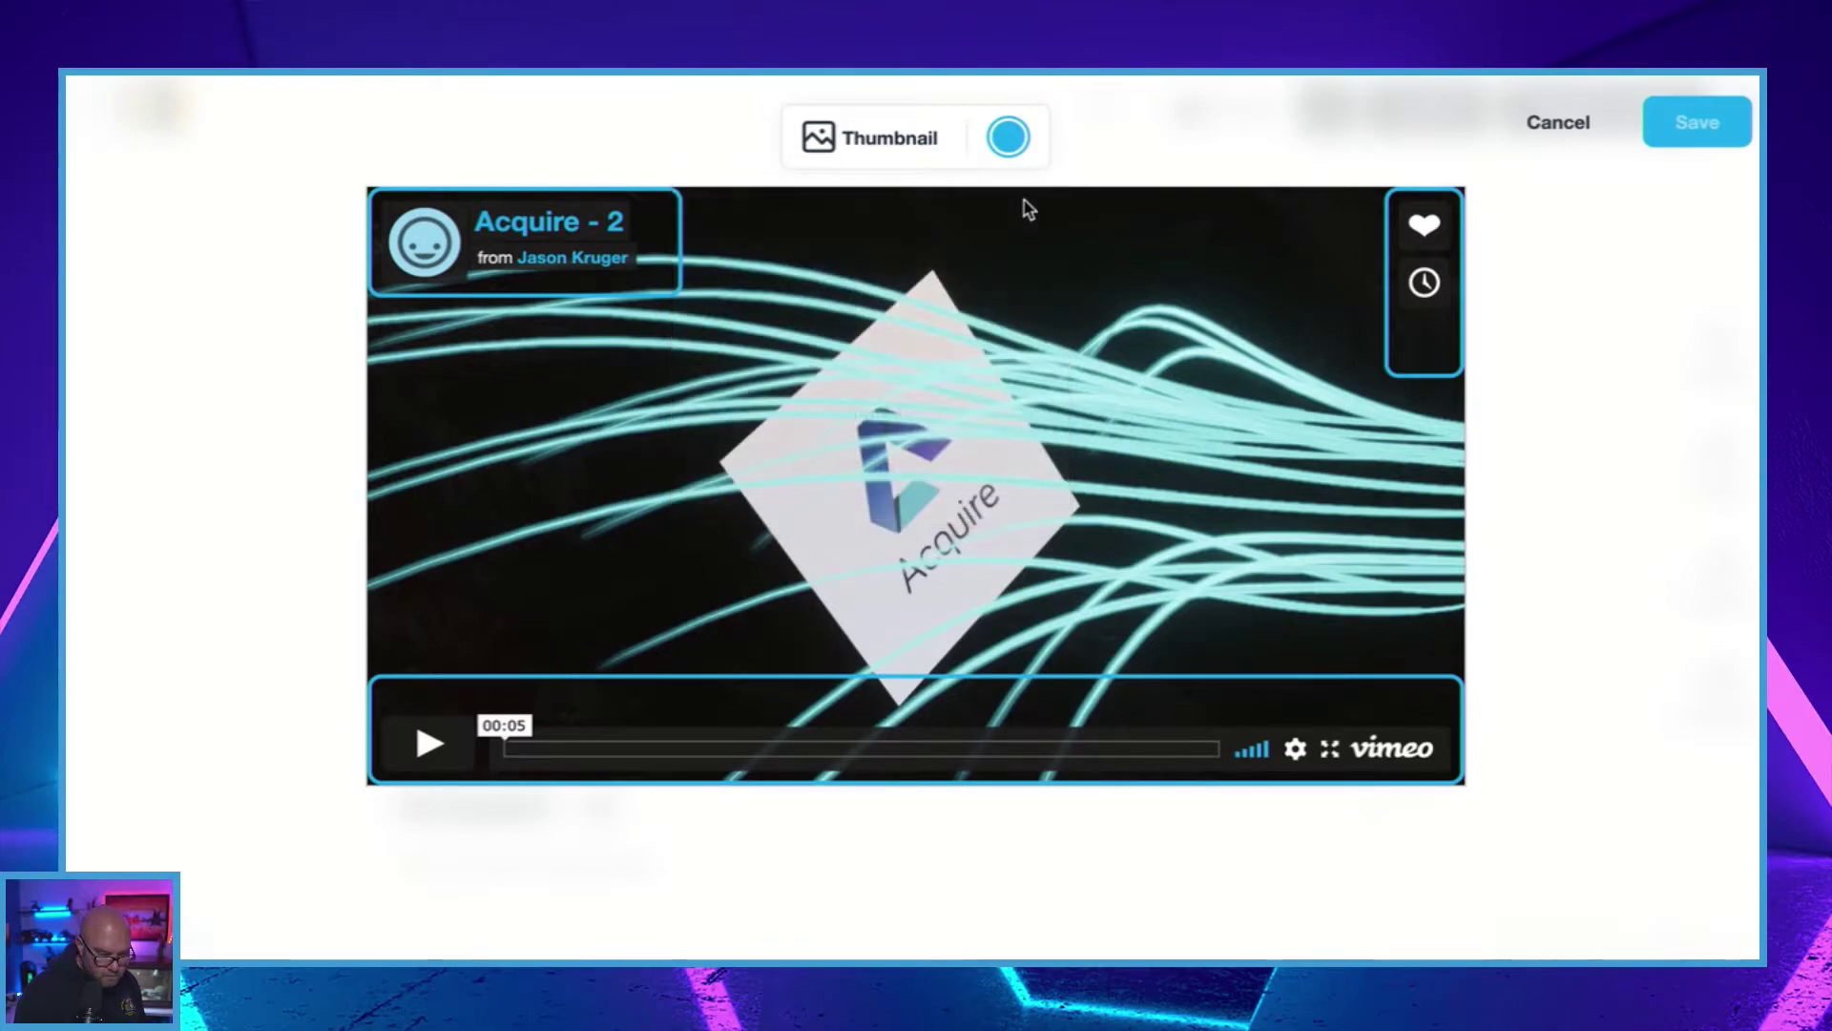
pyautogui.click(1010, 141)
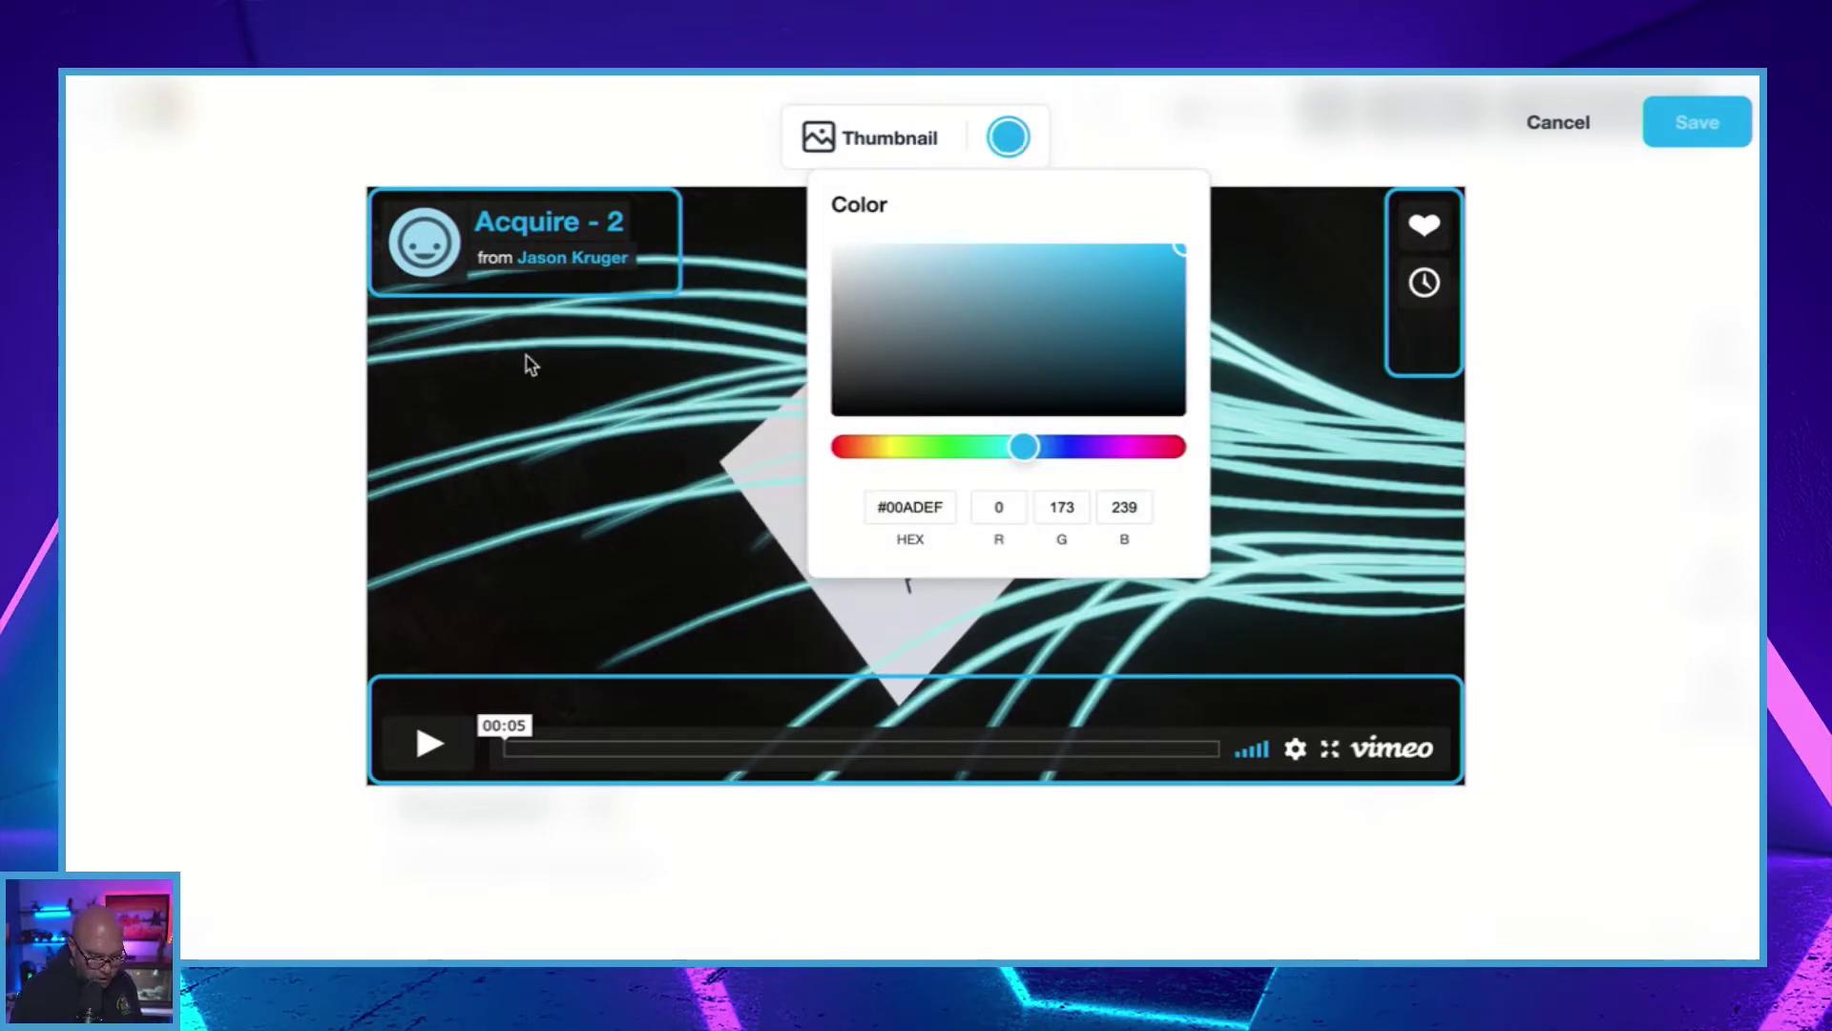
pyautogui.click(1652, 472)
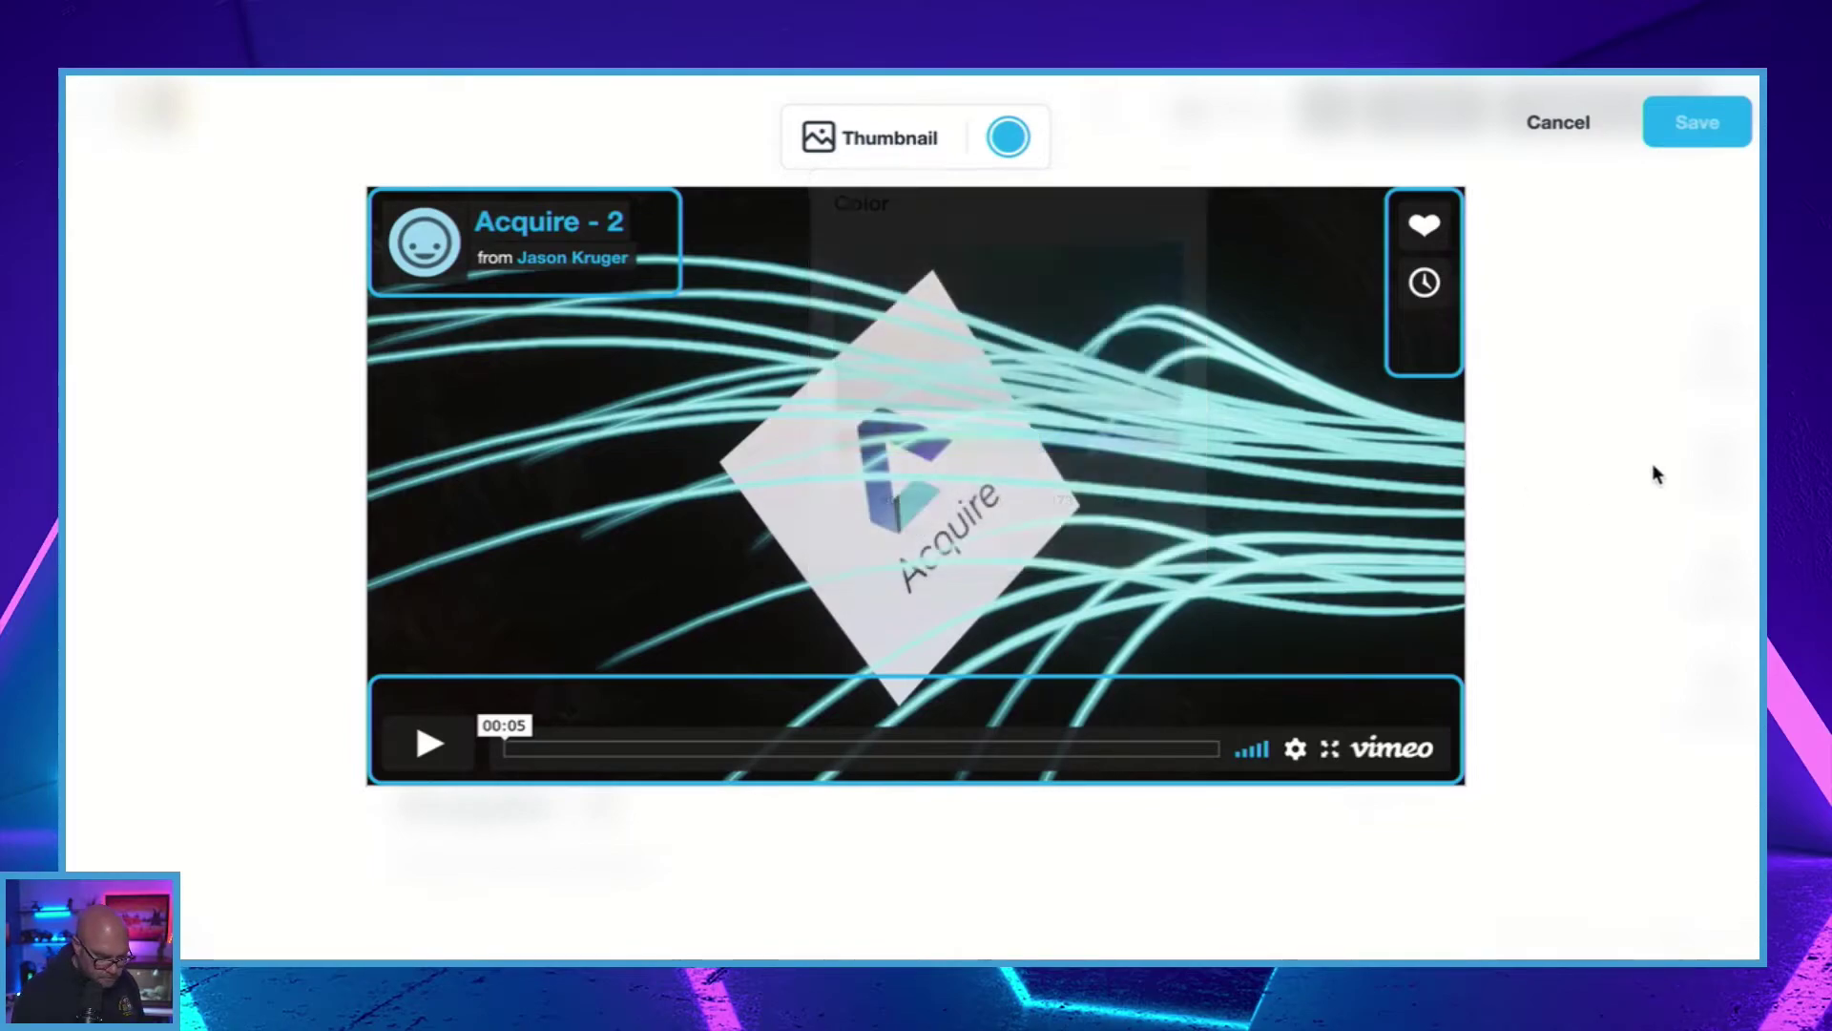
# Step: In the title area settings, turn off Let users decide, Profile picture, Title and Byline
pyautogui.click(659, 284)
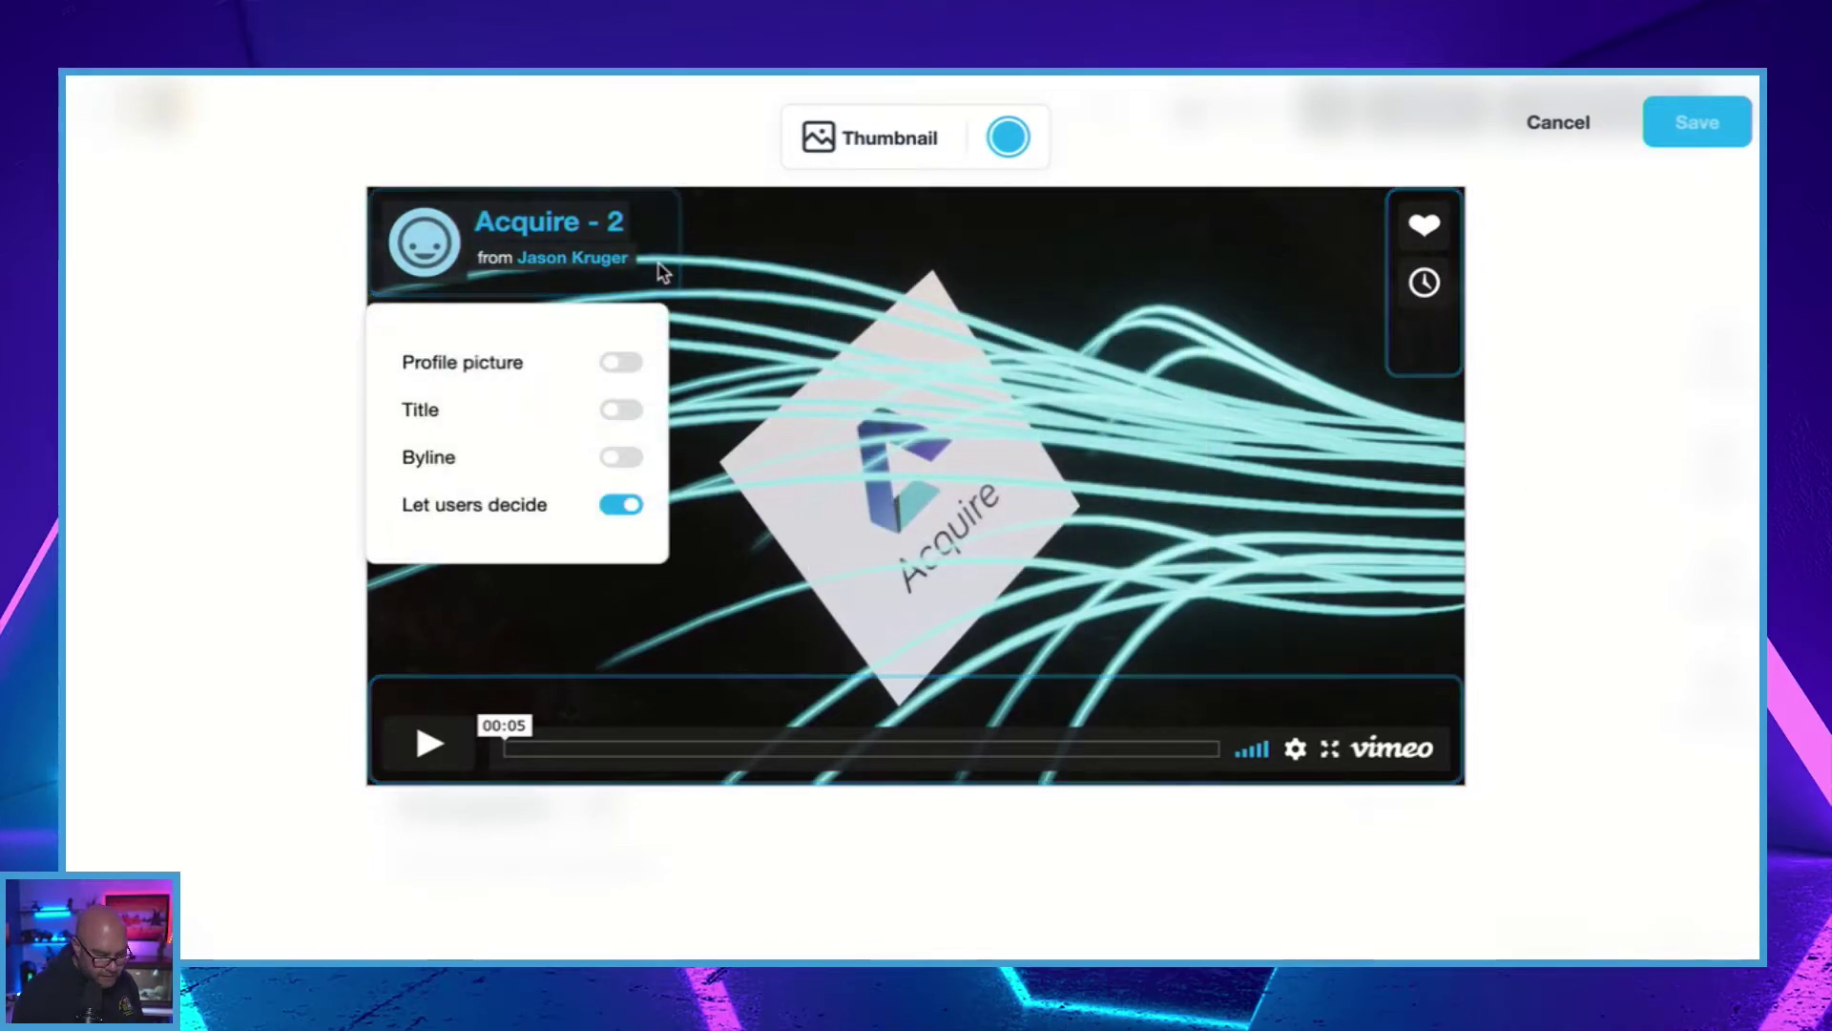
pyautogui.click(628, 512)
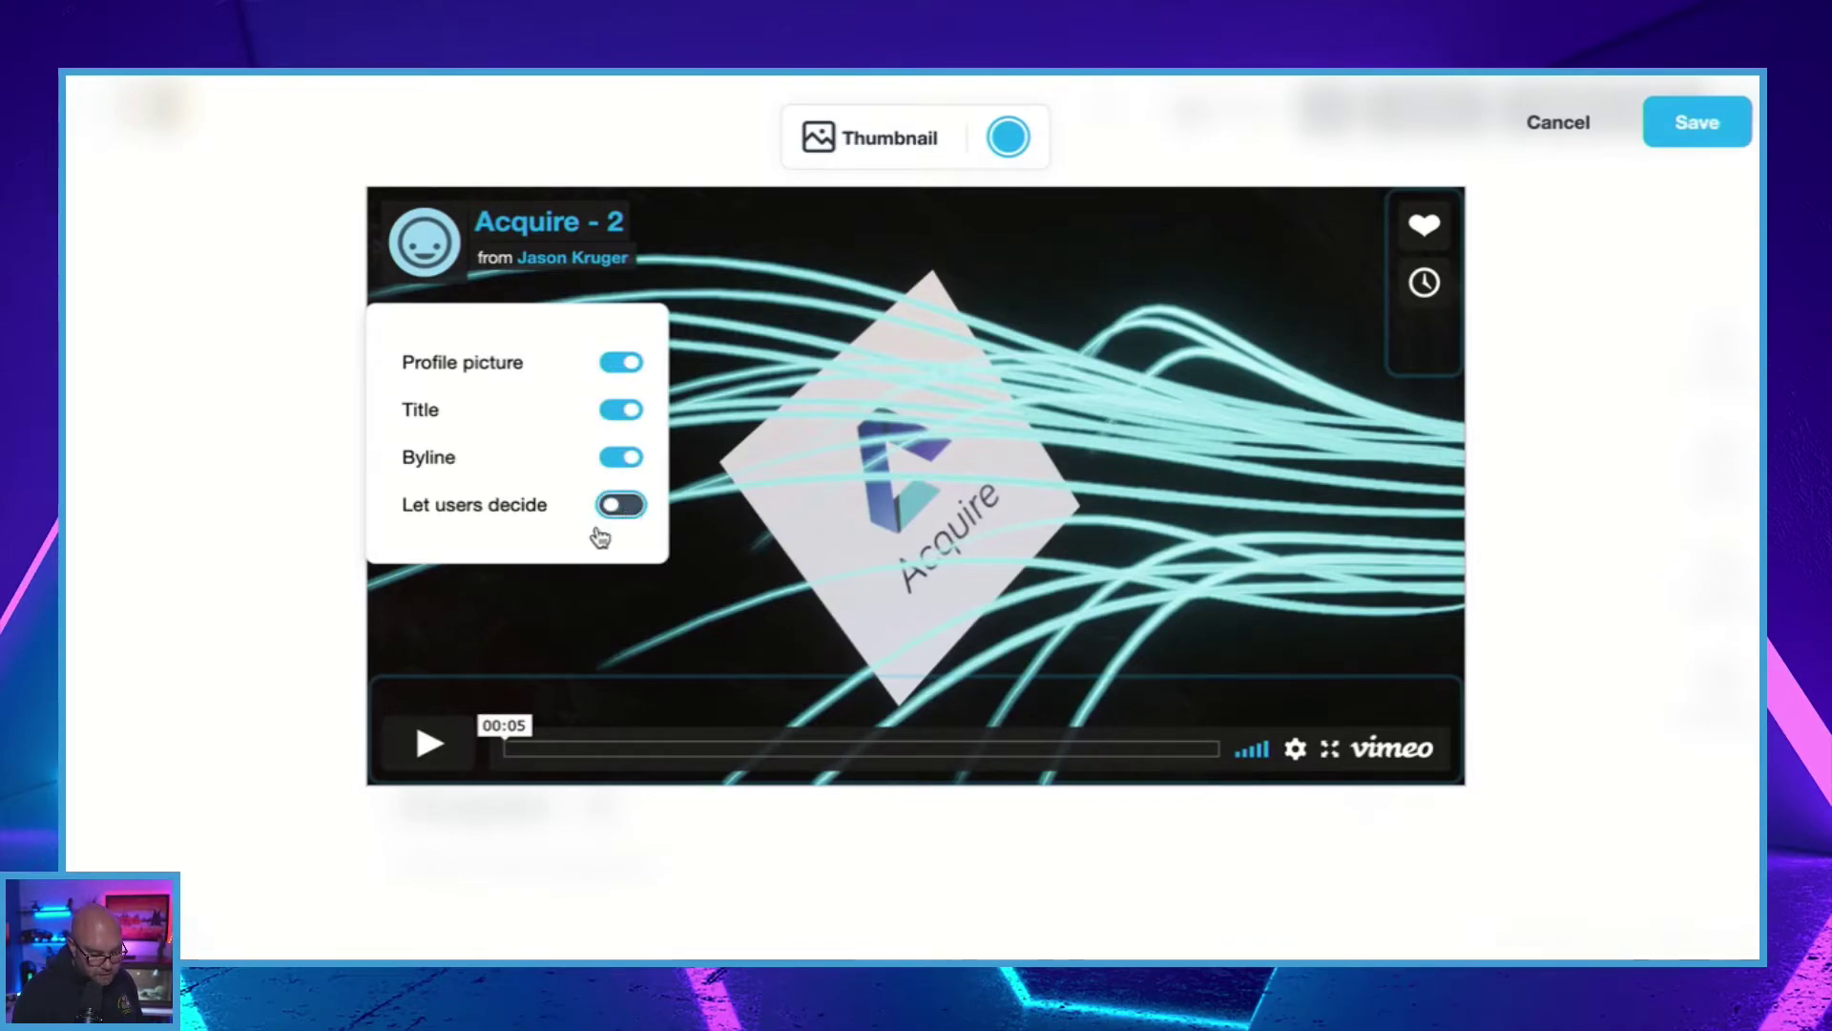
pyautogui.click(622, 362)
pyautogui.click(621, 409)
pyautogui.click(625, 458)
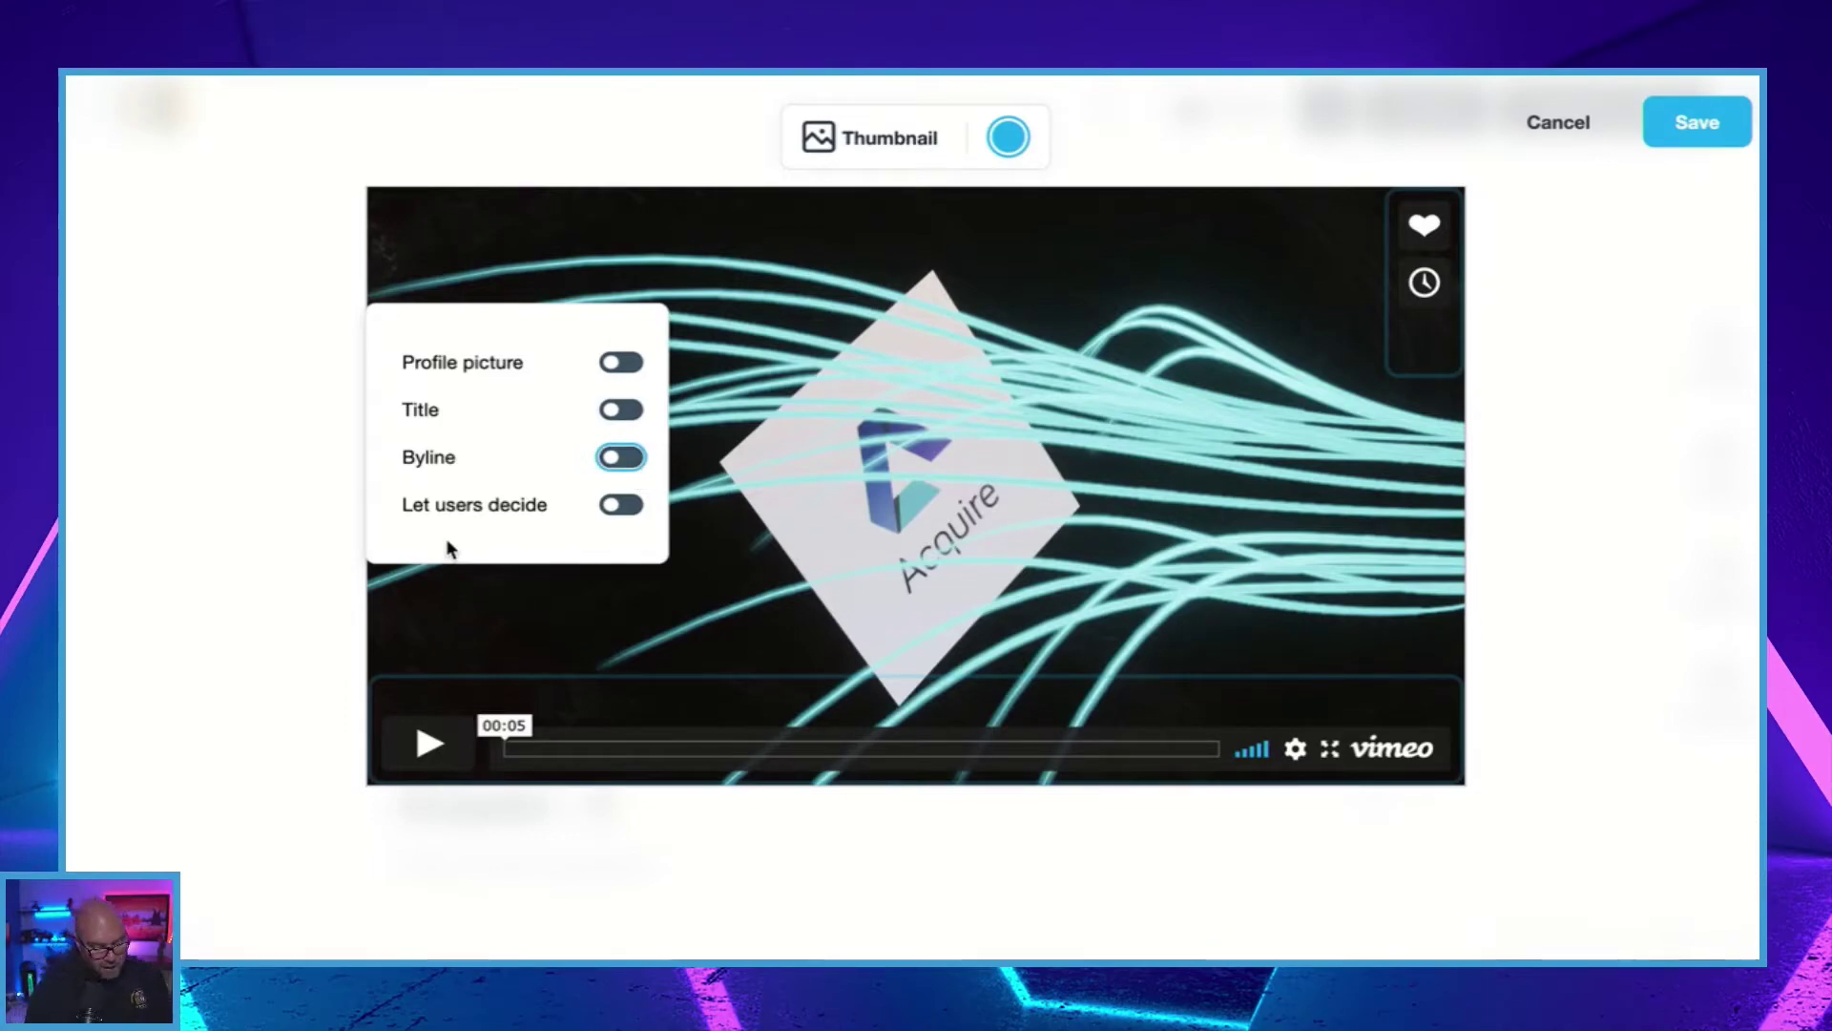
# Step: Turn off Show Vimeo logo in the control bar settings and save the player customisation
pyautogui.click(225, 611)
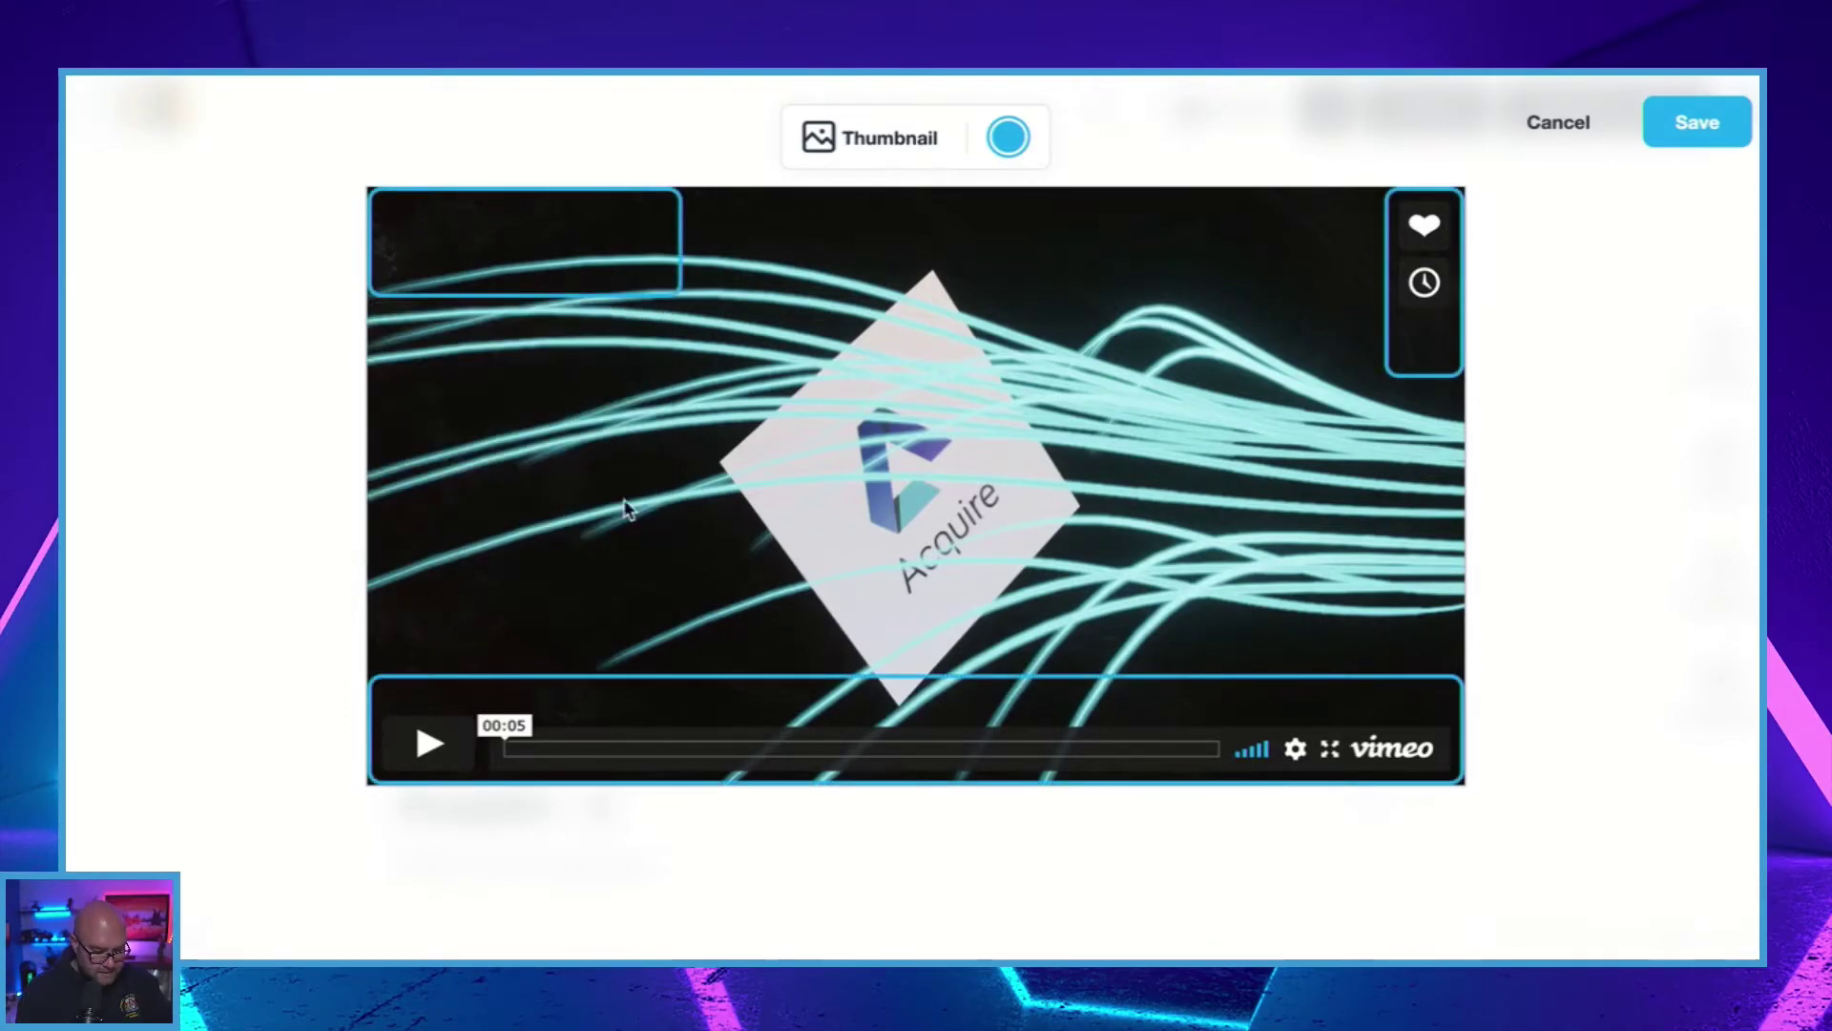
pyautogui.click(1425, 342)
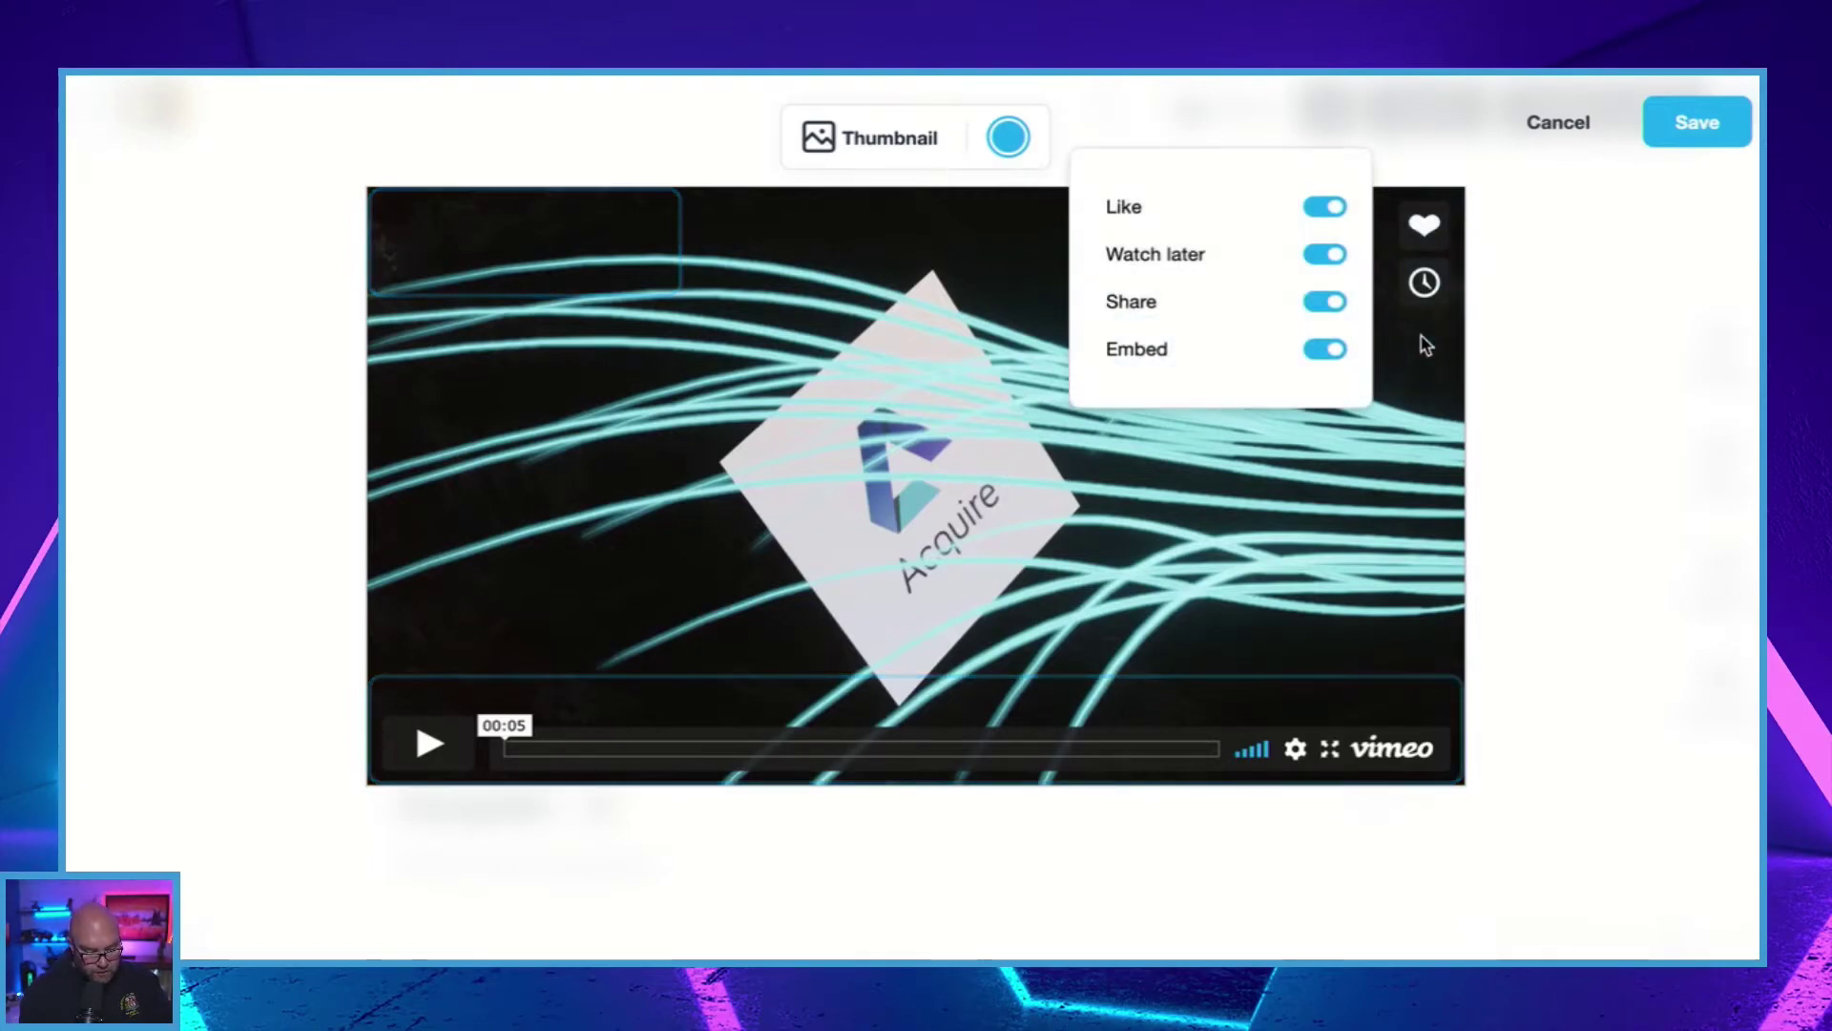
pyautogui.click(1596, 474)
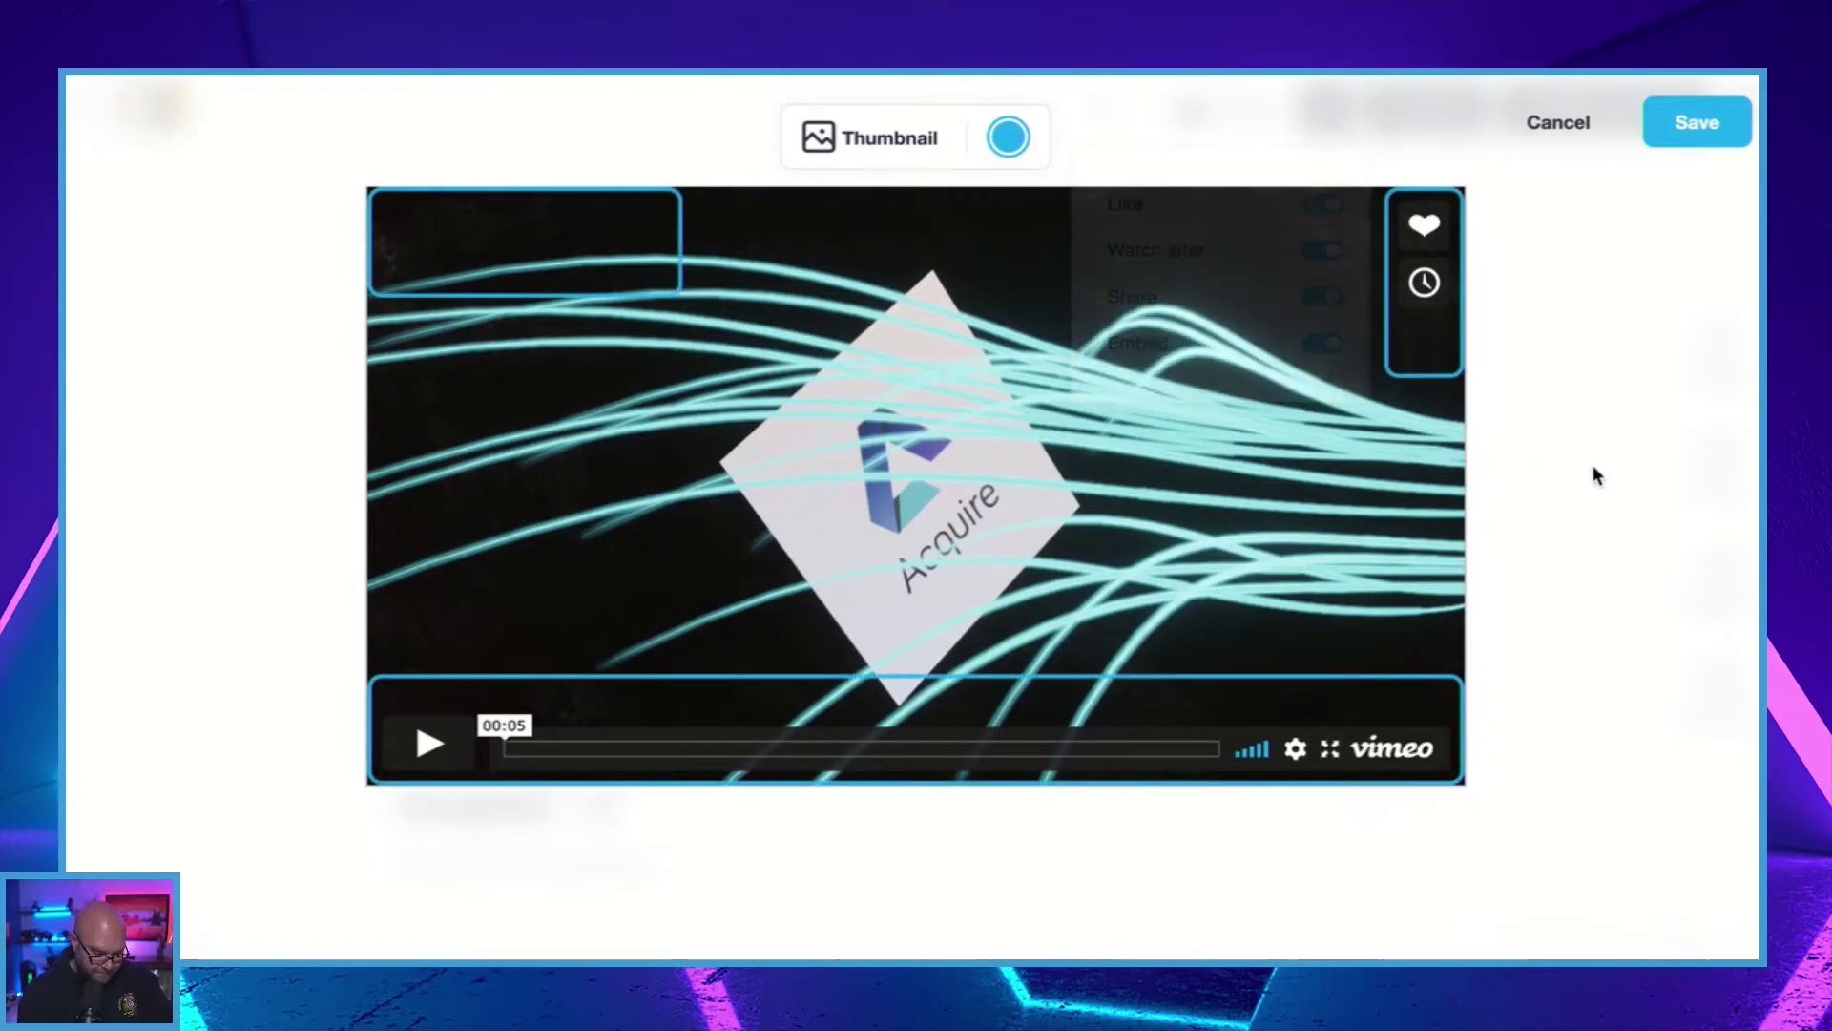
pyautogui.click(1022, 715)
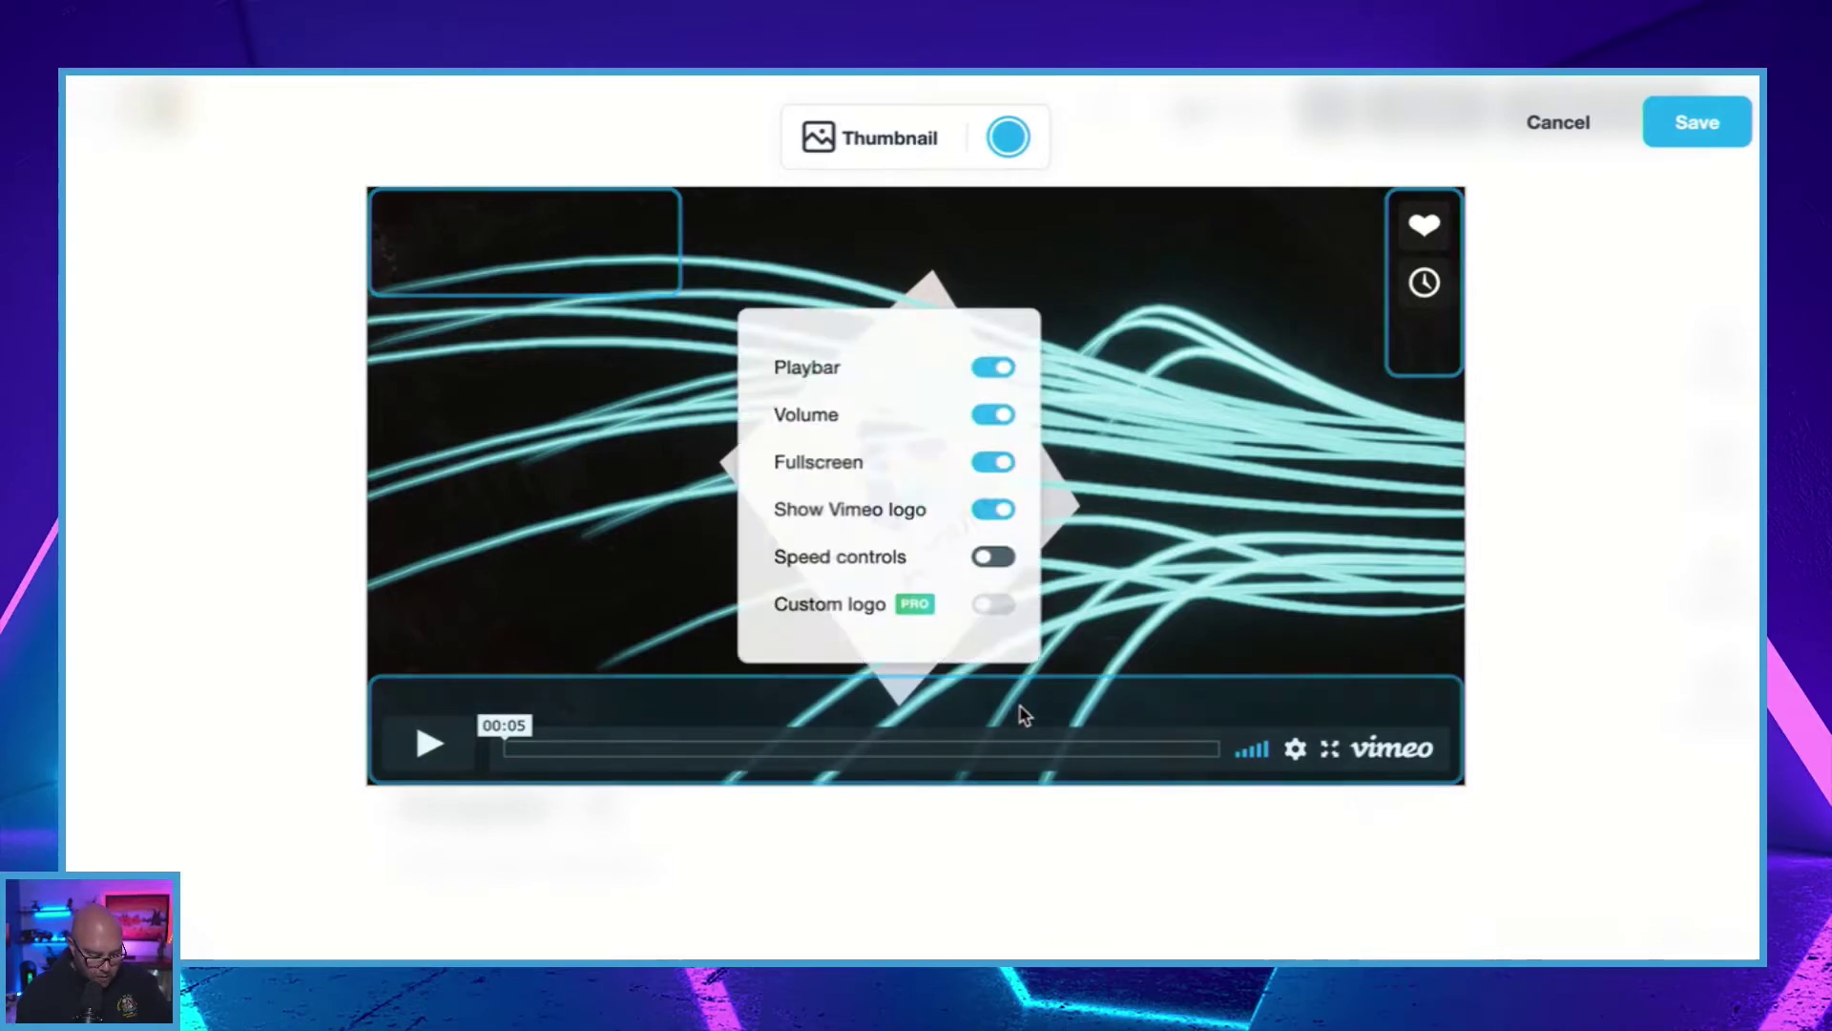
pyautogui.click(999, 516)
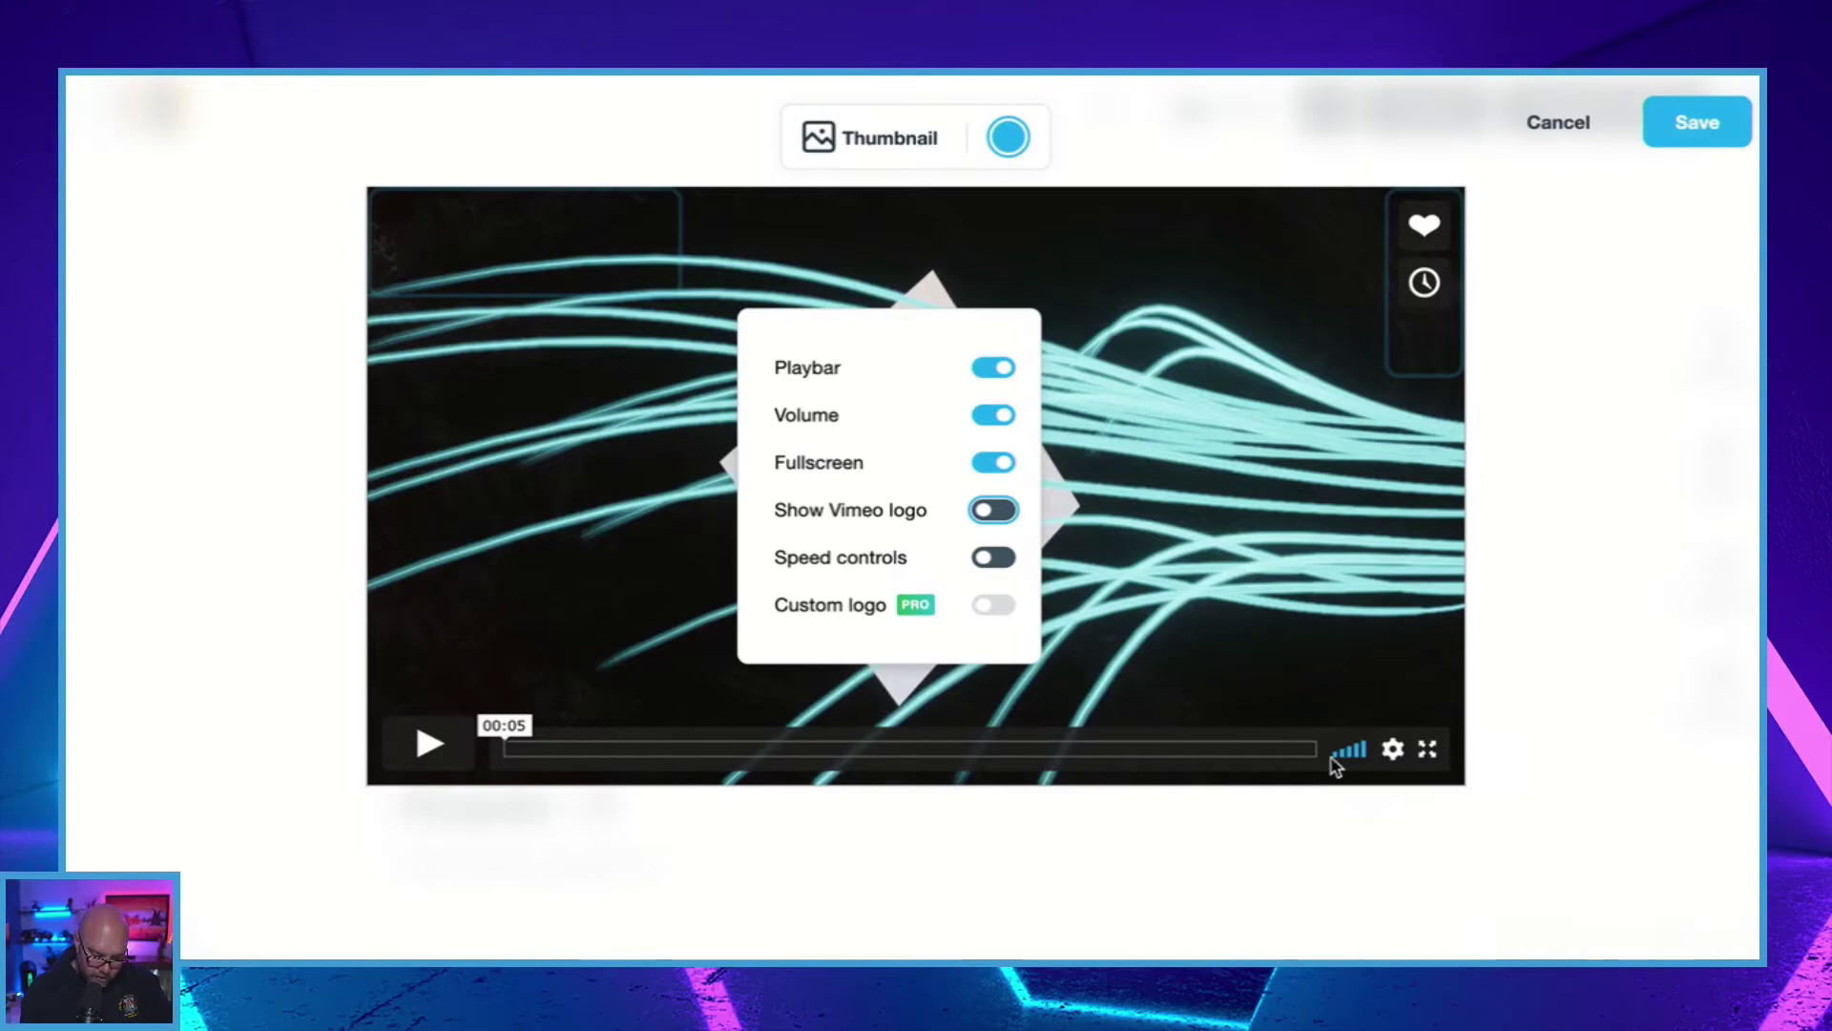
pyautogui.click(1614, 665)
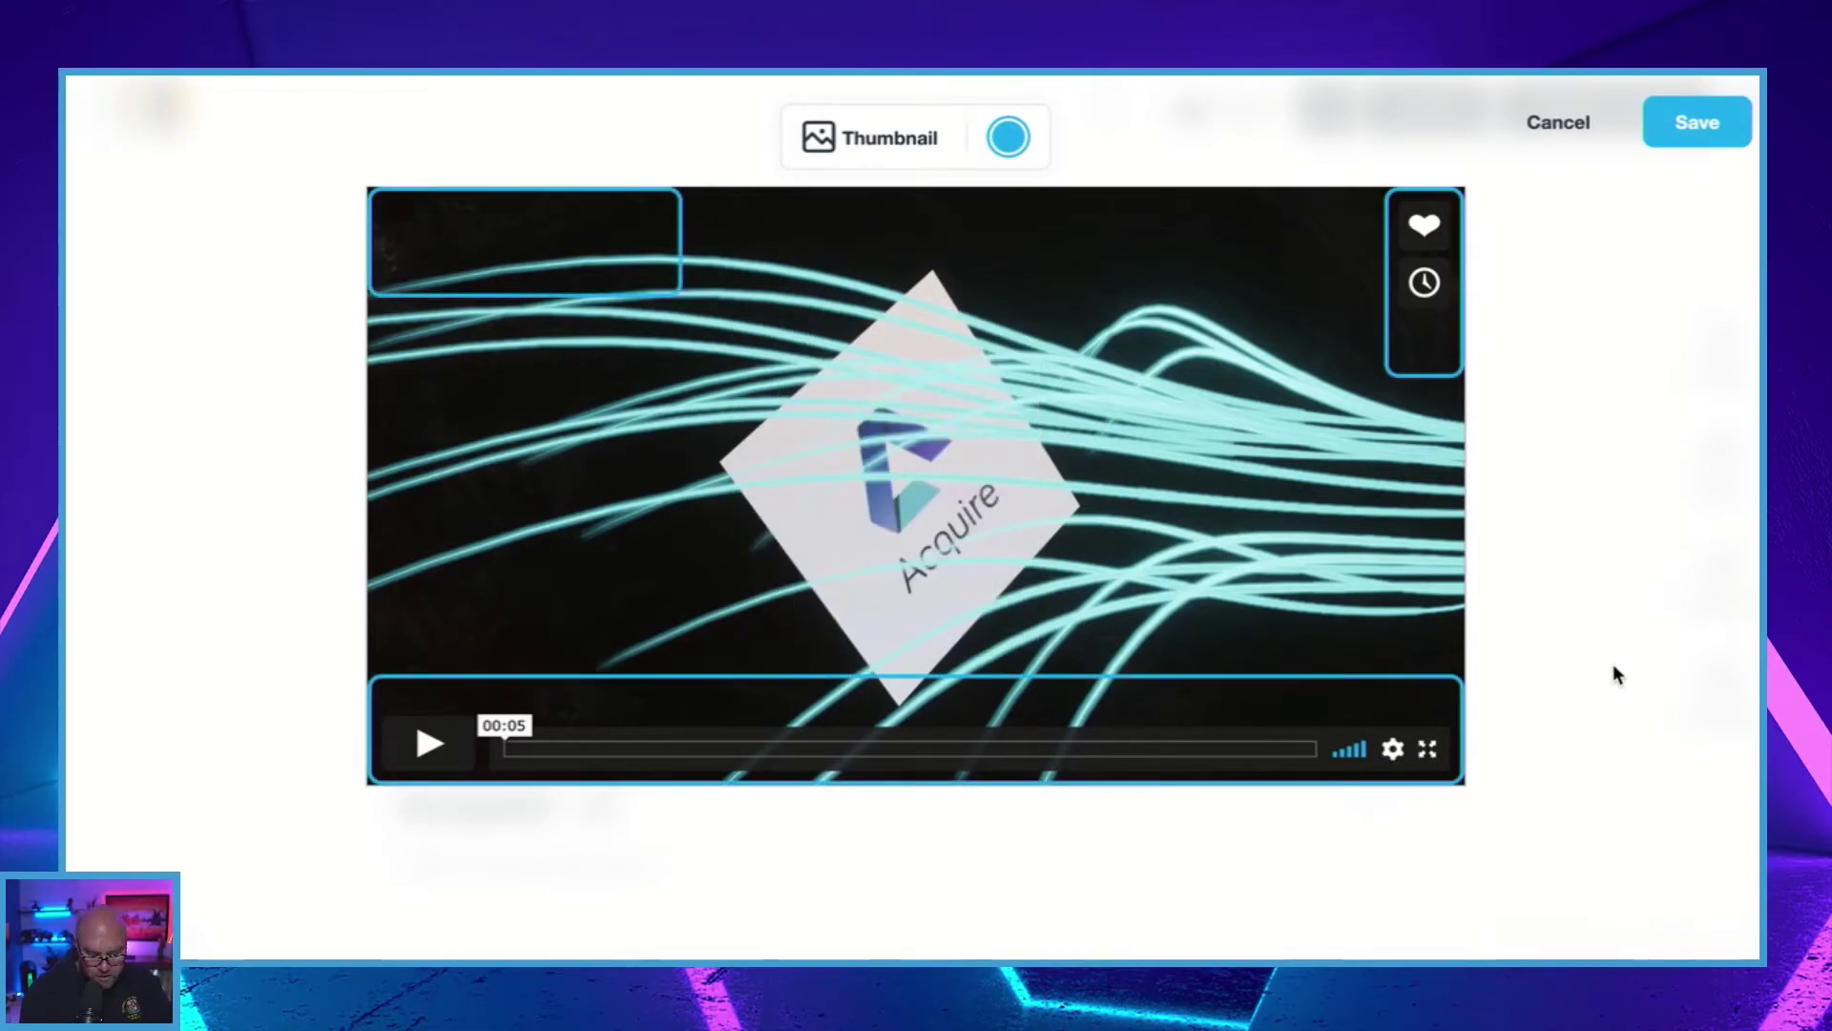
pyautogui.click(1694, 129)
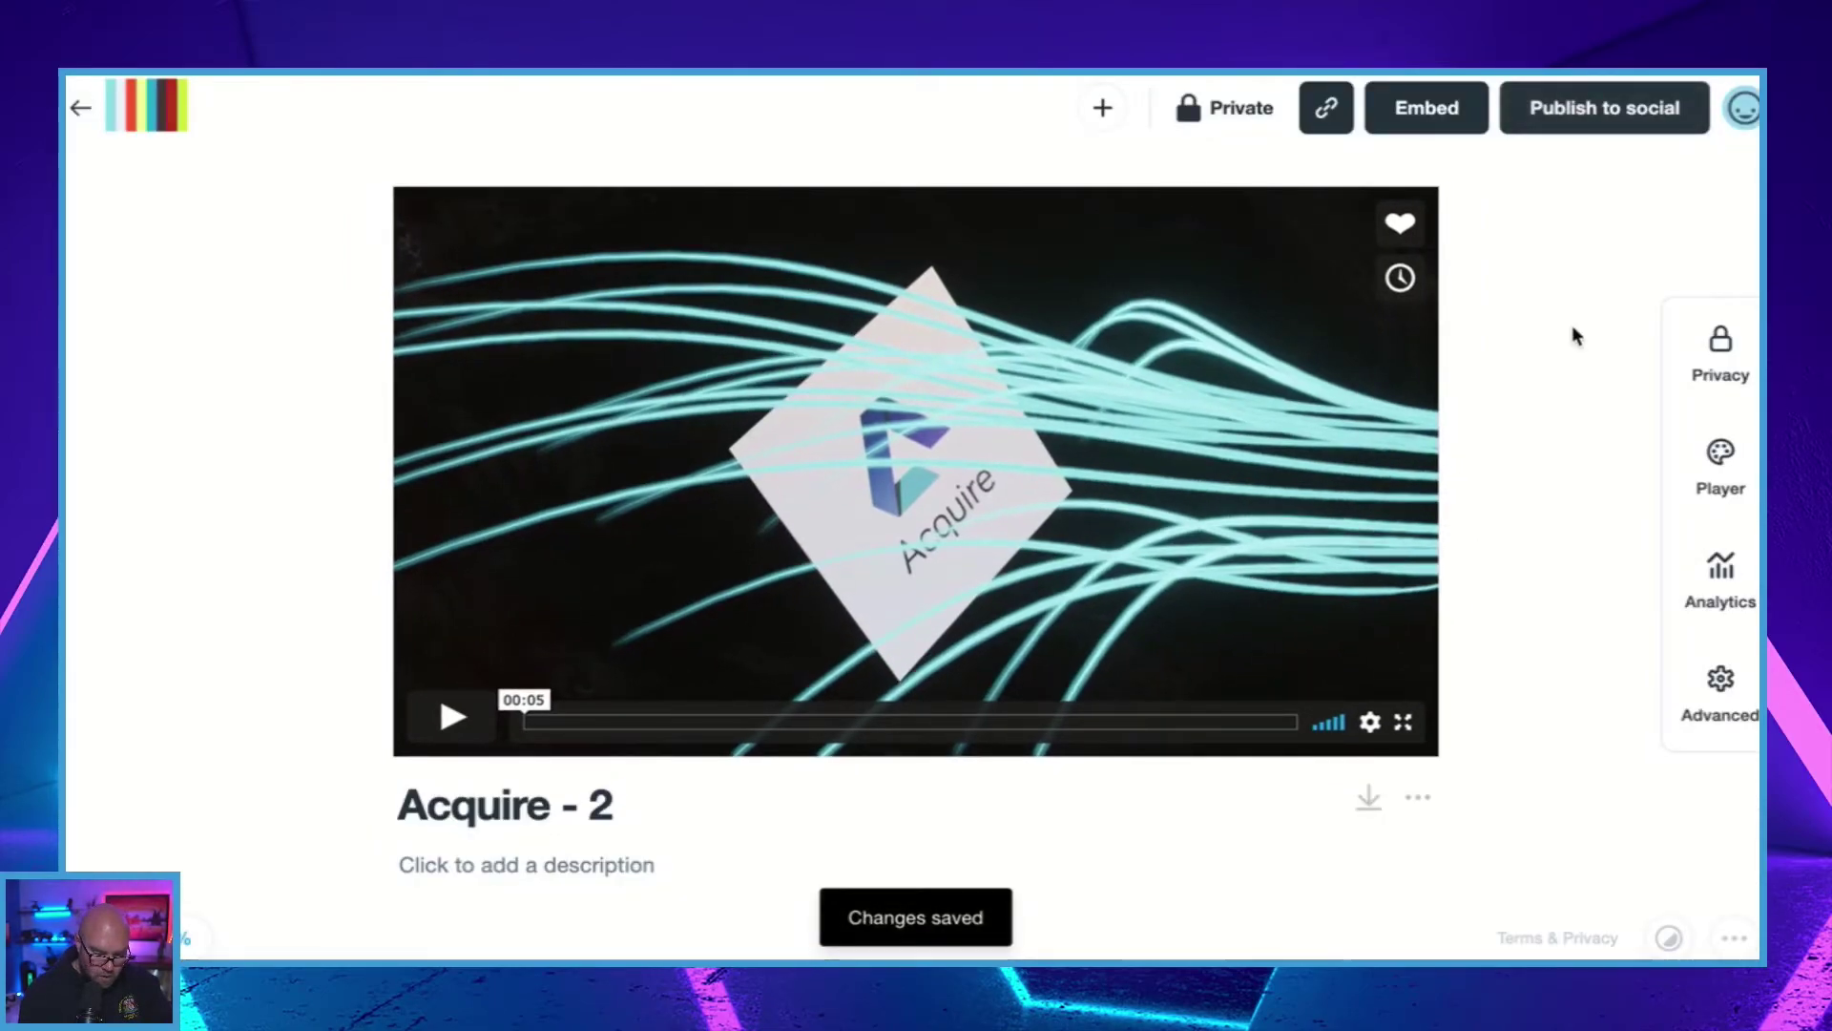
pyautogui.click(1714, 596)
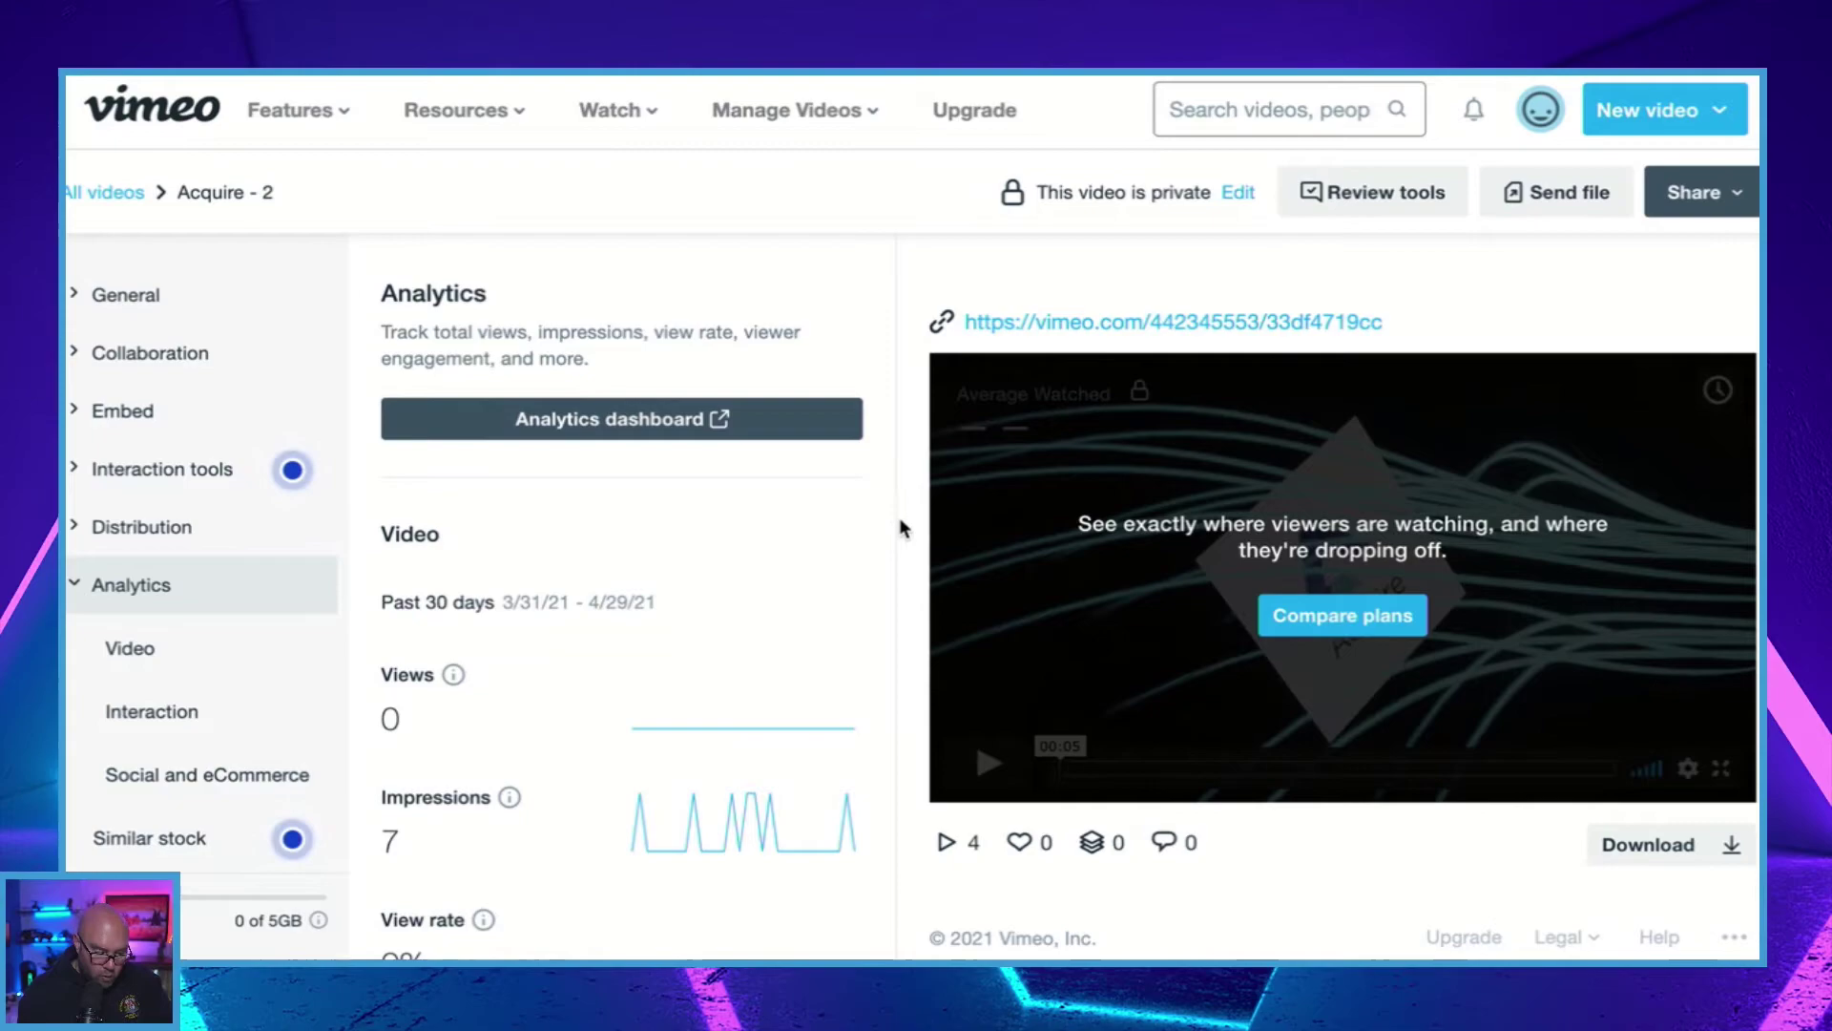
pyautogui.scroll(-2, 868, 559)
pyautogui.scroll(-2, 865, 561)
pyautogui.scroll(4, 865, 560)
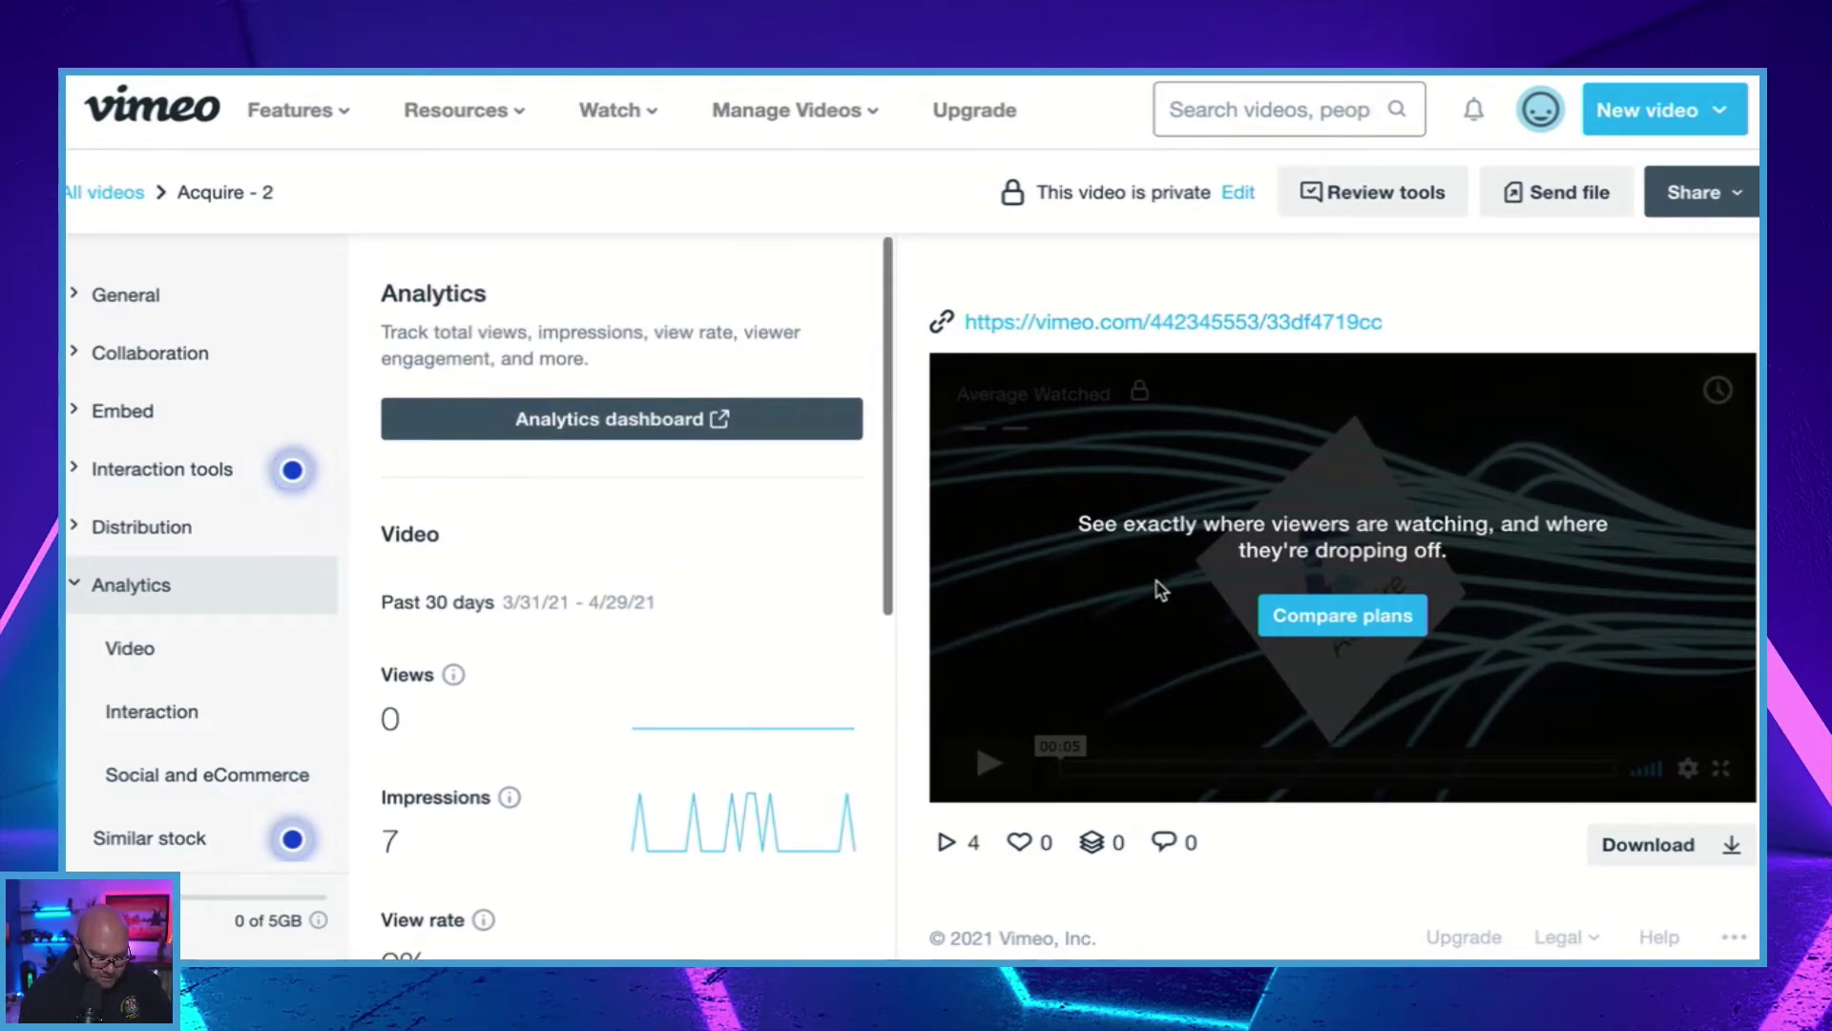
pyautogui.scroll(-1, 1157, 585)
pyautogui.scroll(1, 1158, 585)
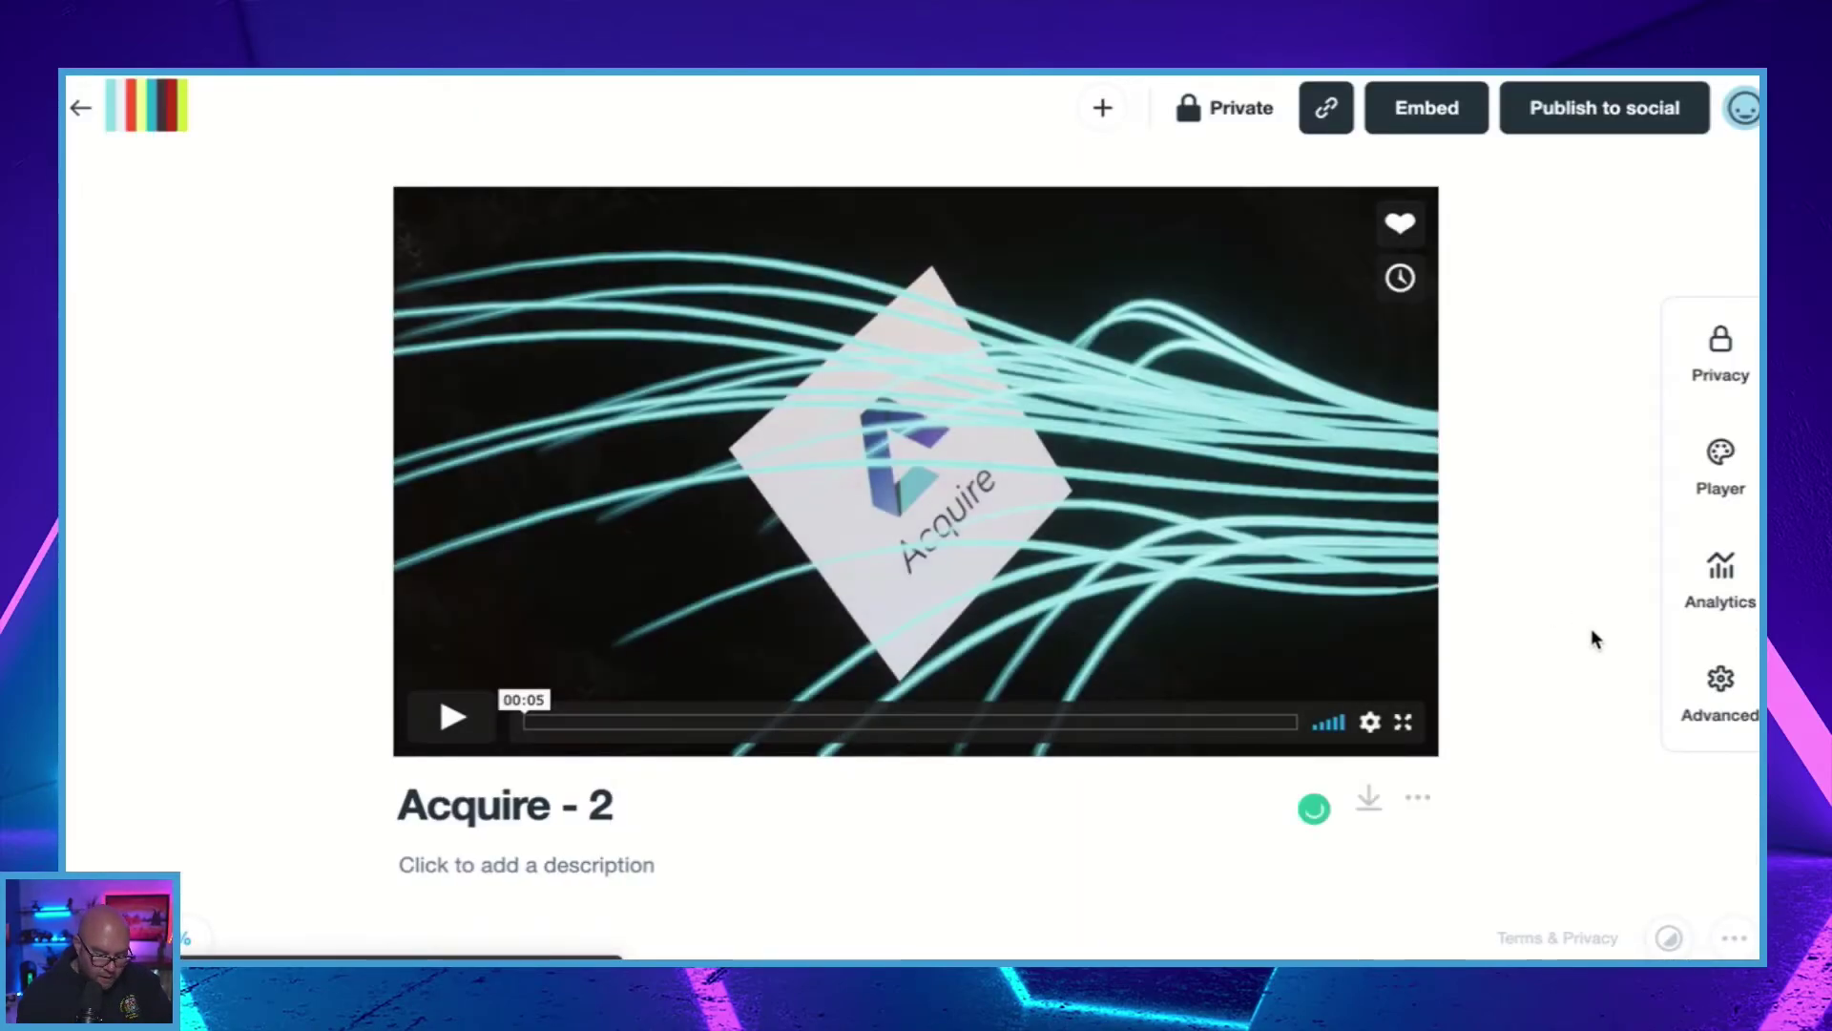
# Step: Open the Advanced settings and review General: Private, embeddable anywhere, comments closed
pyautogui.click(1722, 692)
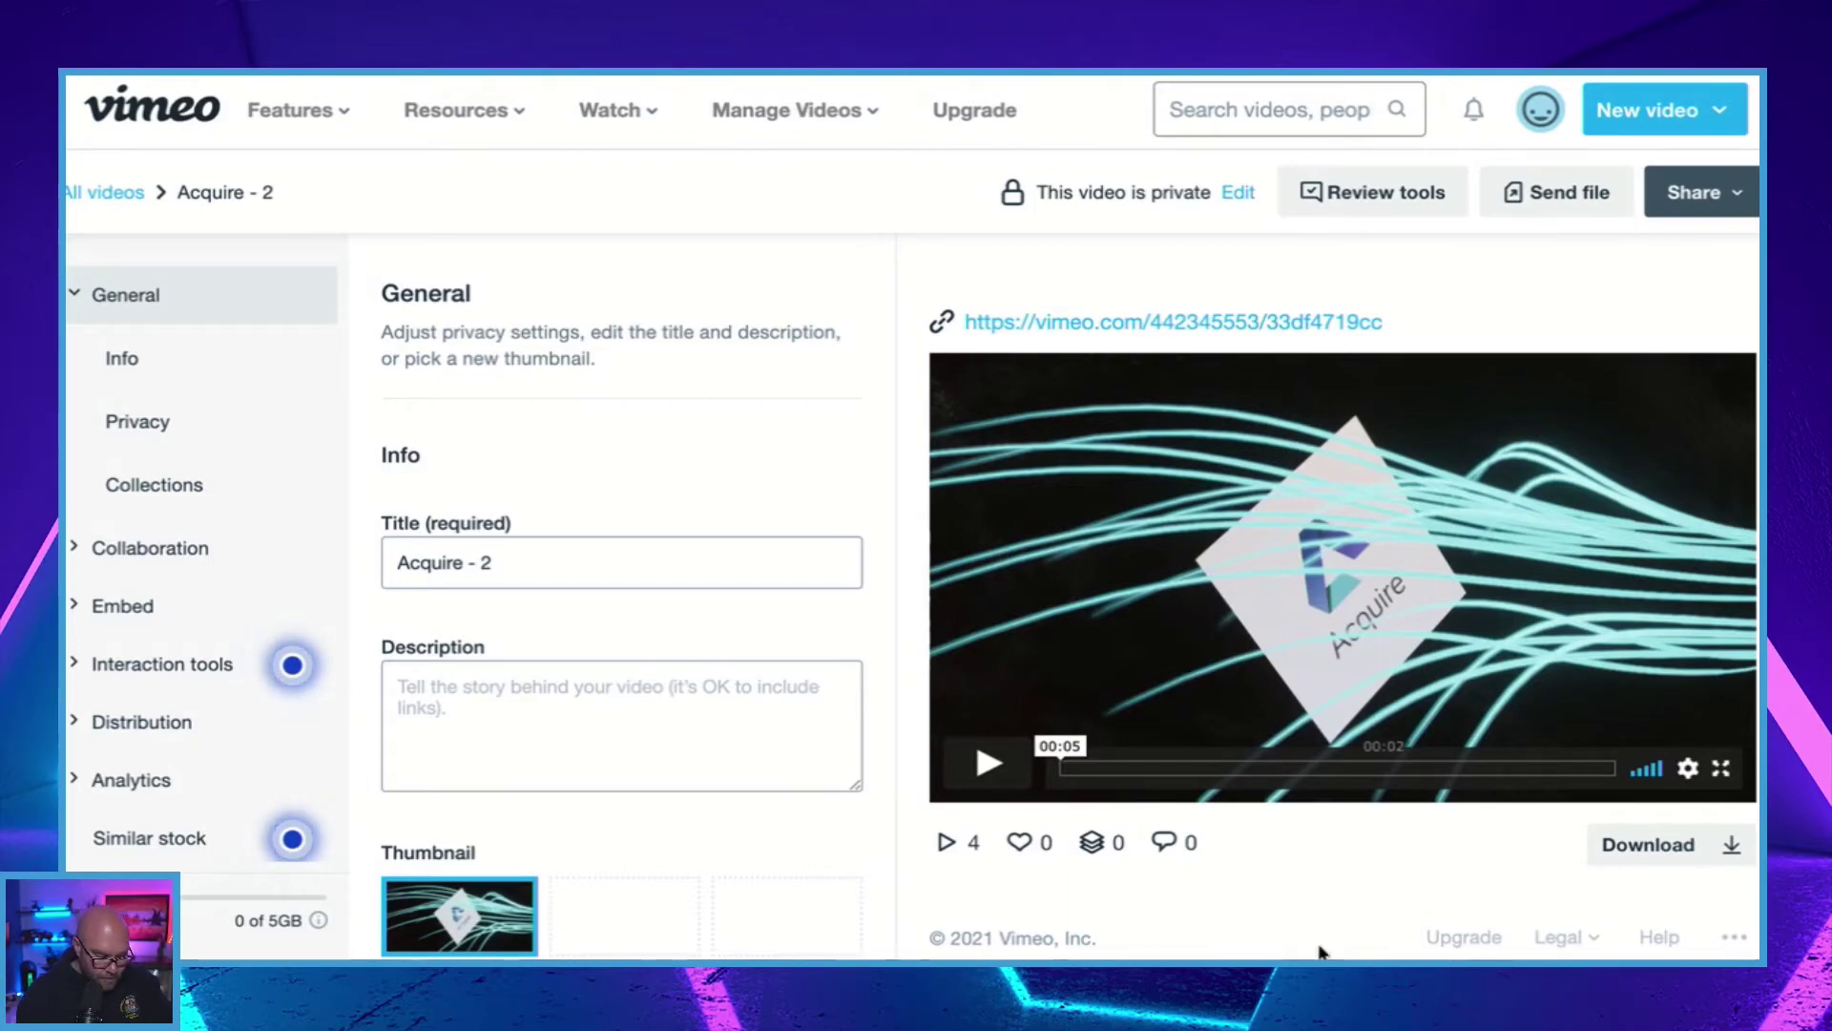
pyautogui.scroll(-5, 601, 491)
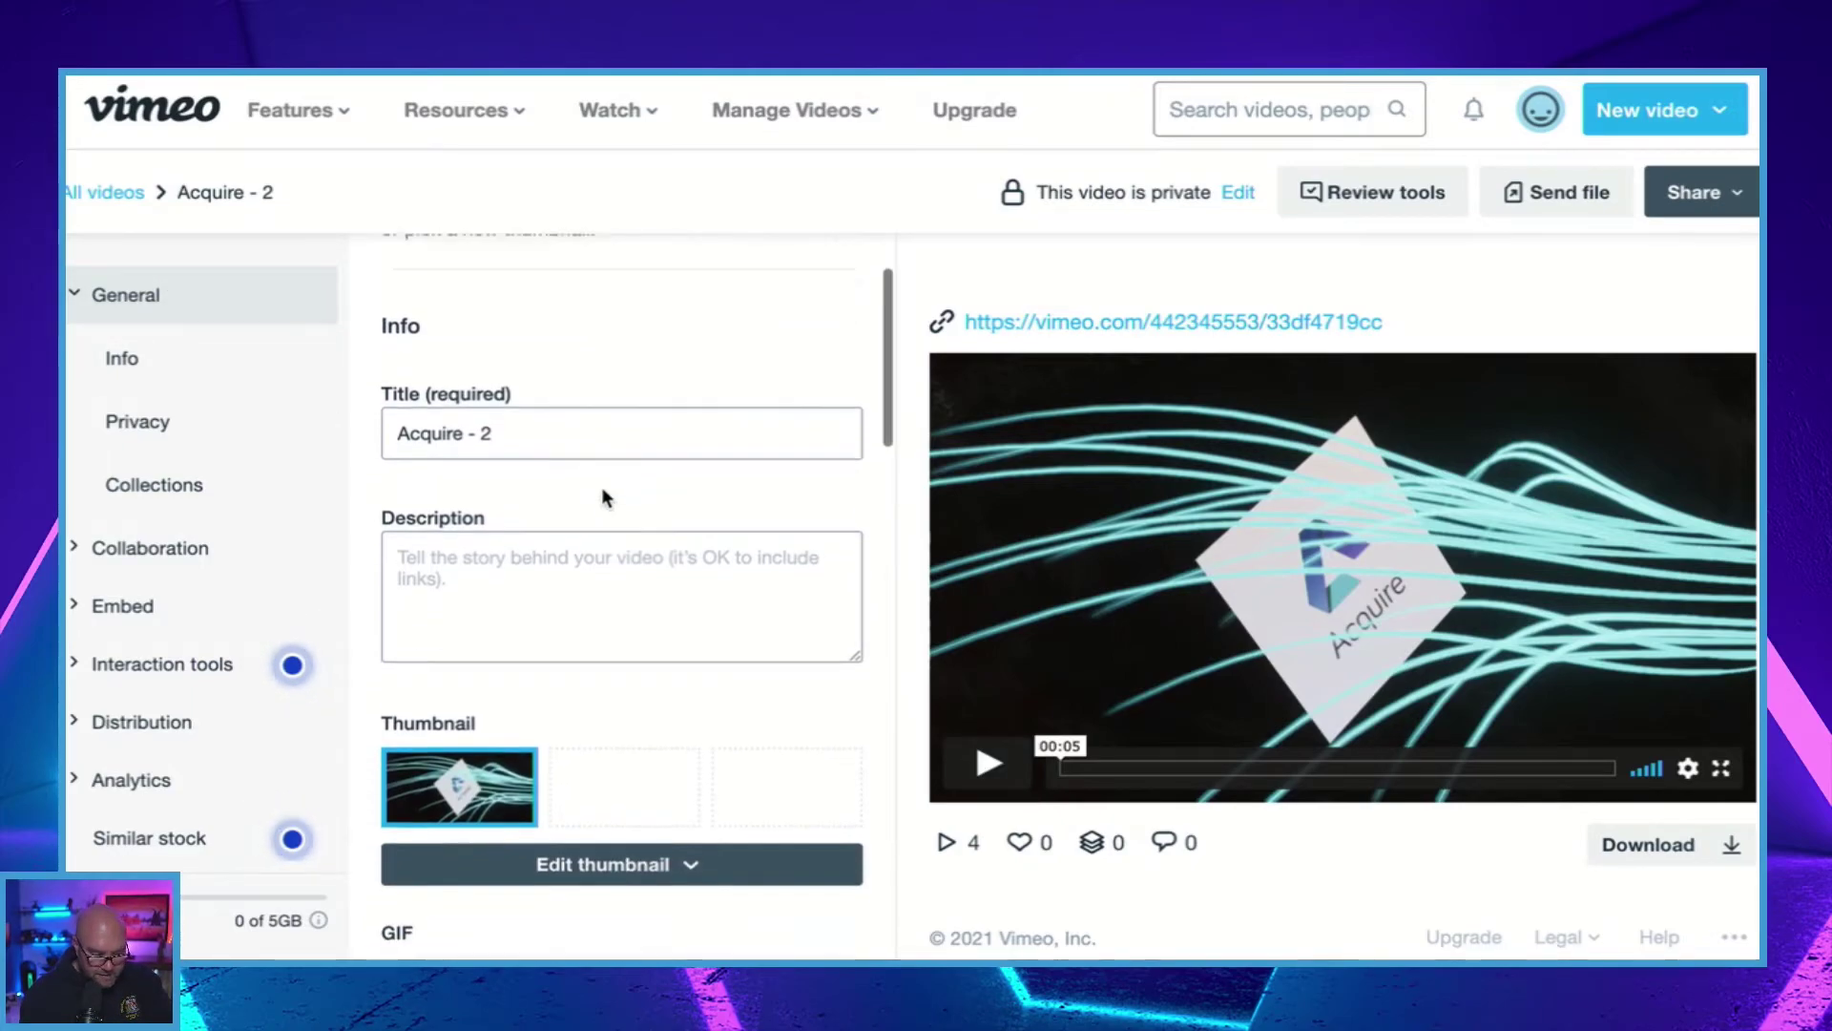
pyautogui.scroll(-5, 659, 497)
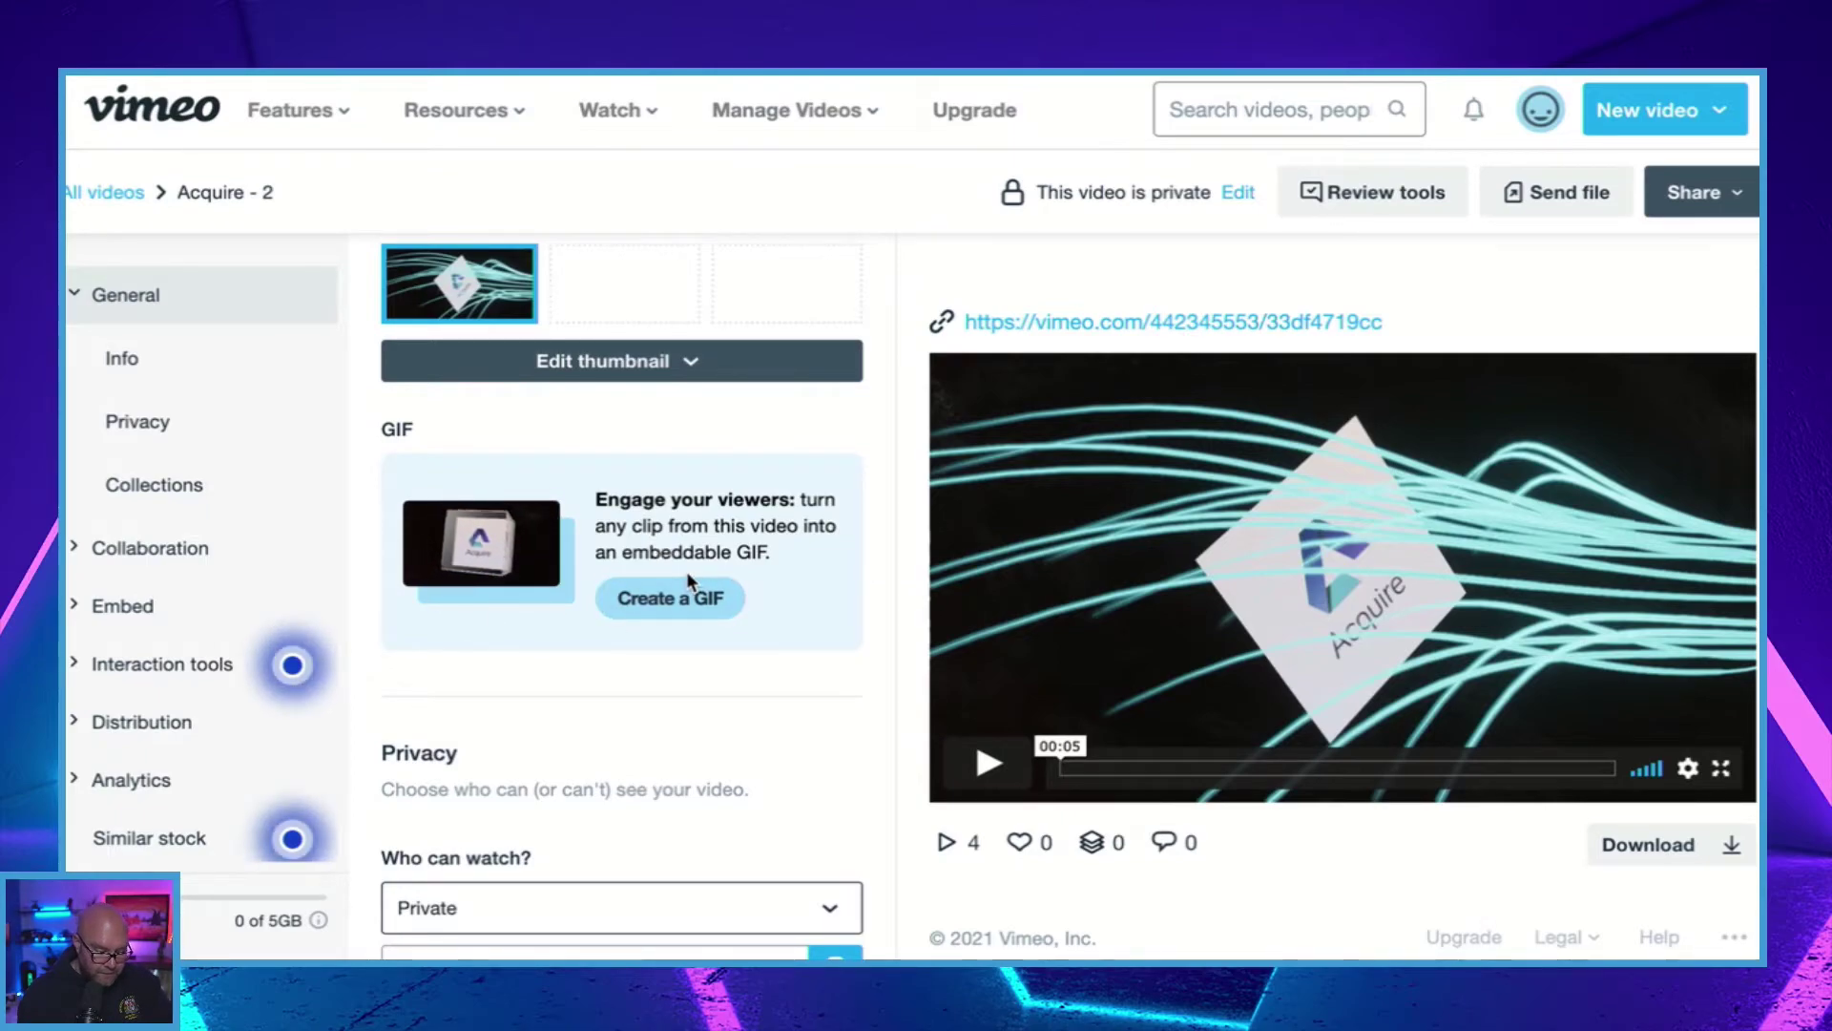
pyautogui.scroll(-4, 793, 522)
pyautogui.scroll(-2, 793, 522)
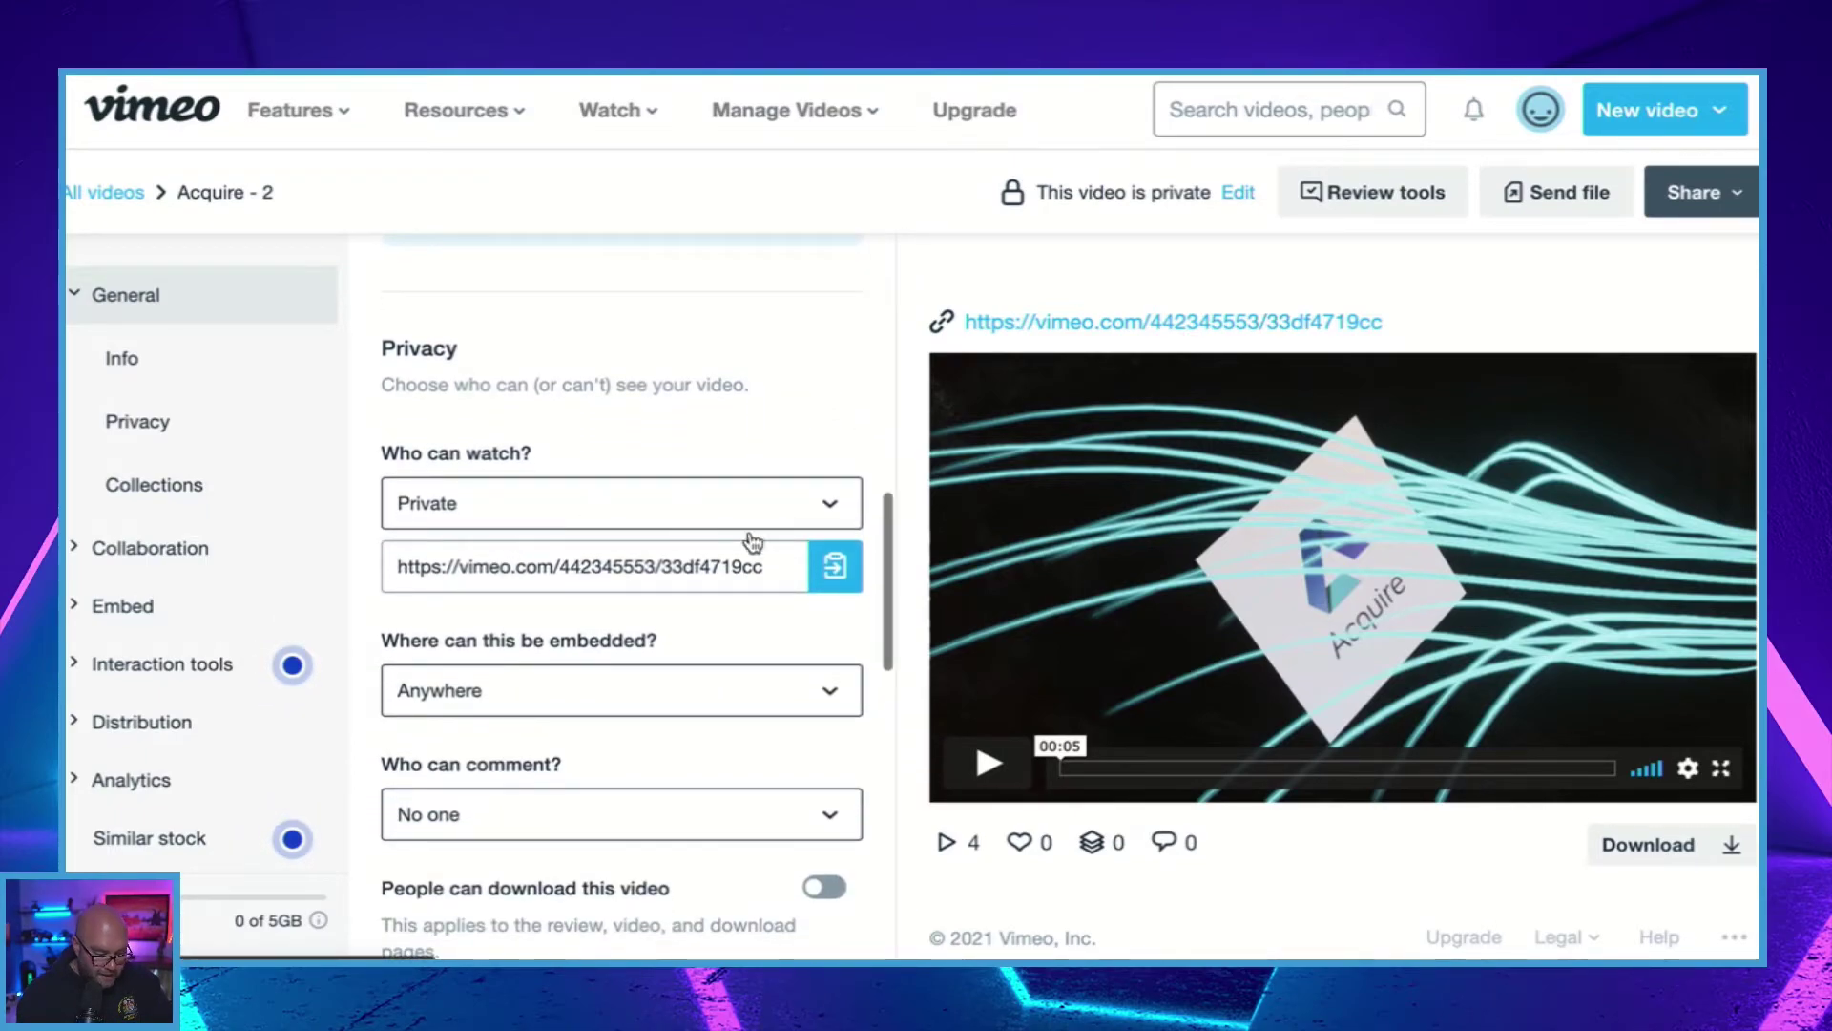
pyautogui.scroll(-10, 749, 657)
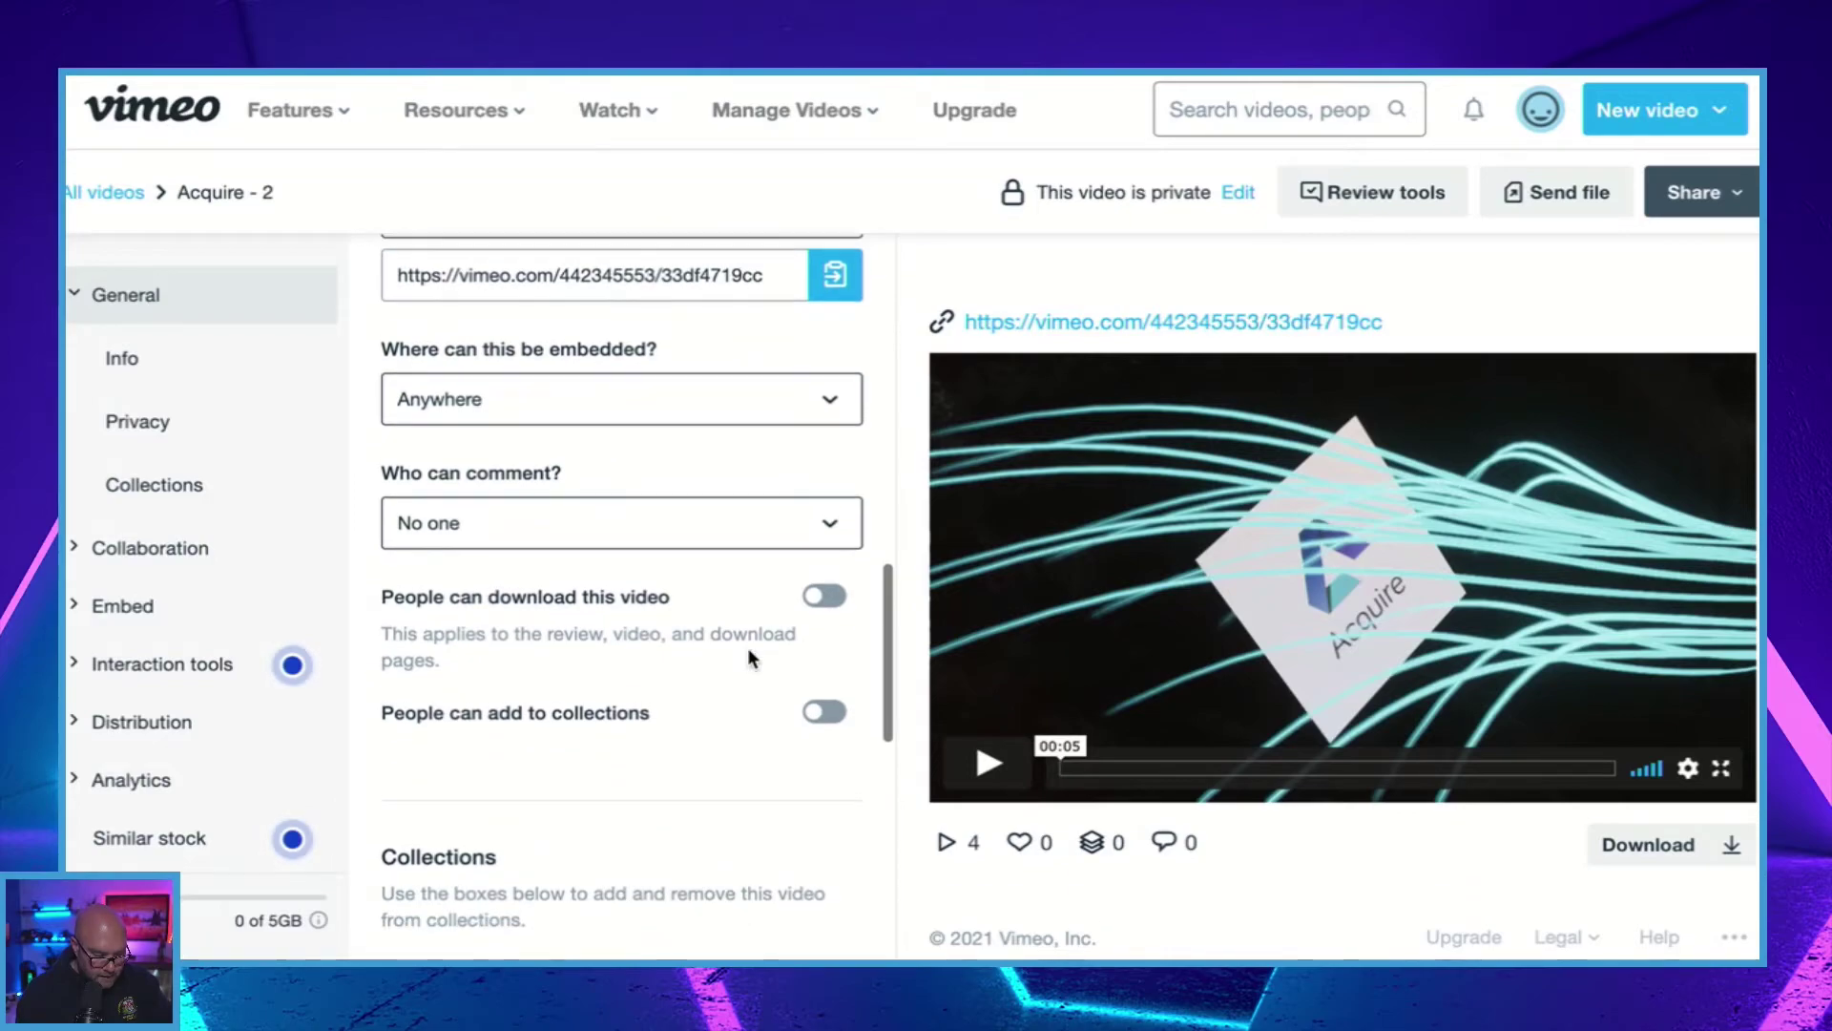
pyautogui.scroll(-4, 747, 647)
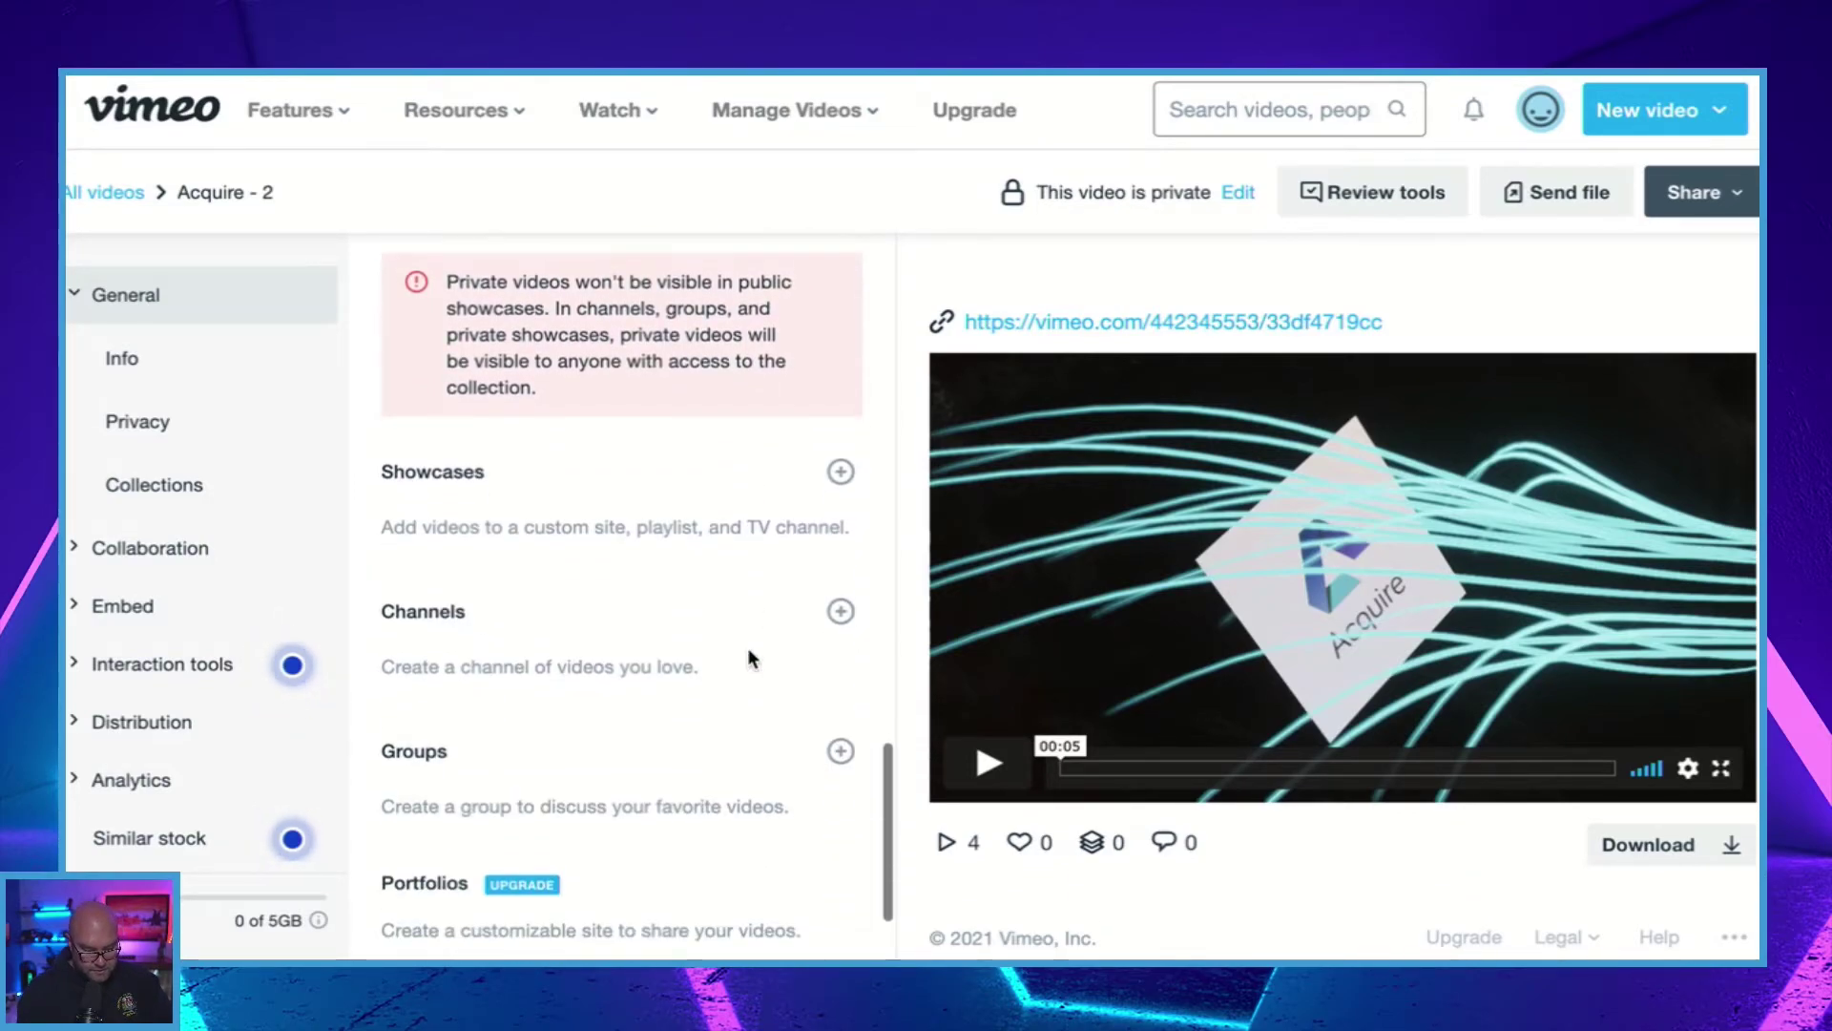
pyautogui.scroll(10, 747, 647)
pyautogui.scroll(-12, 748, 647)
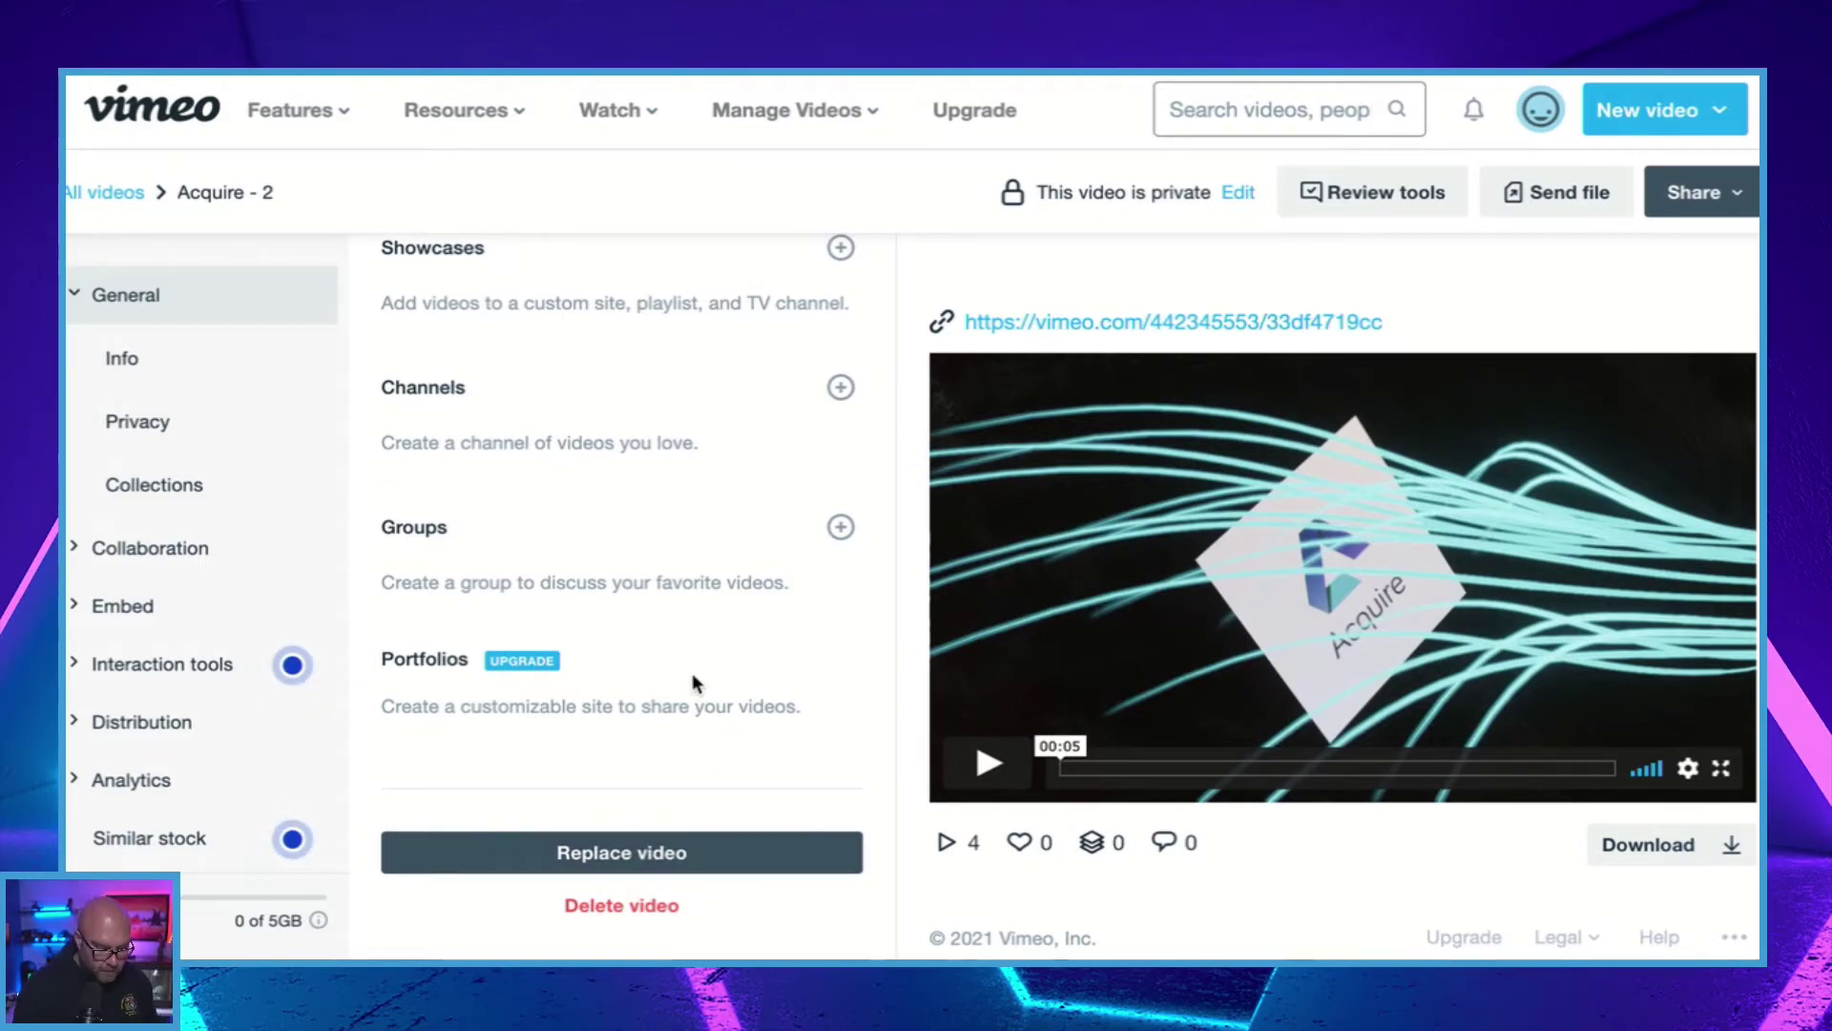
pyautogui.scroll(15, 691, 673)
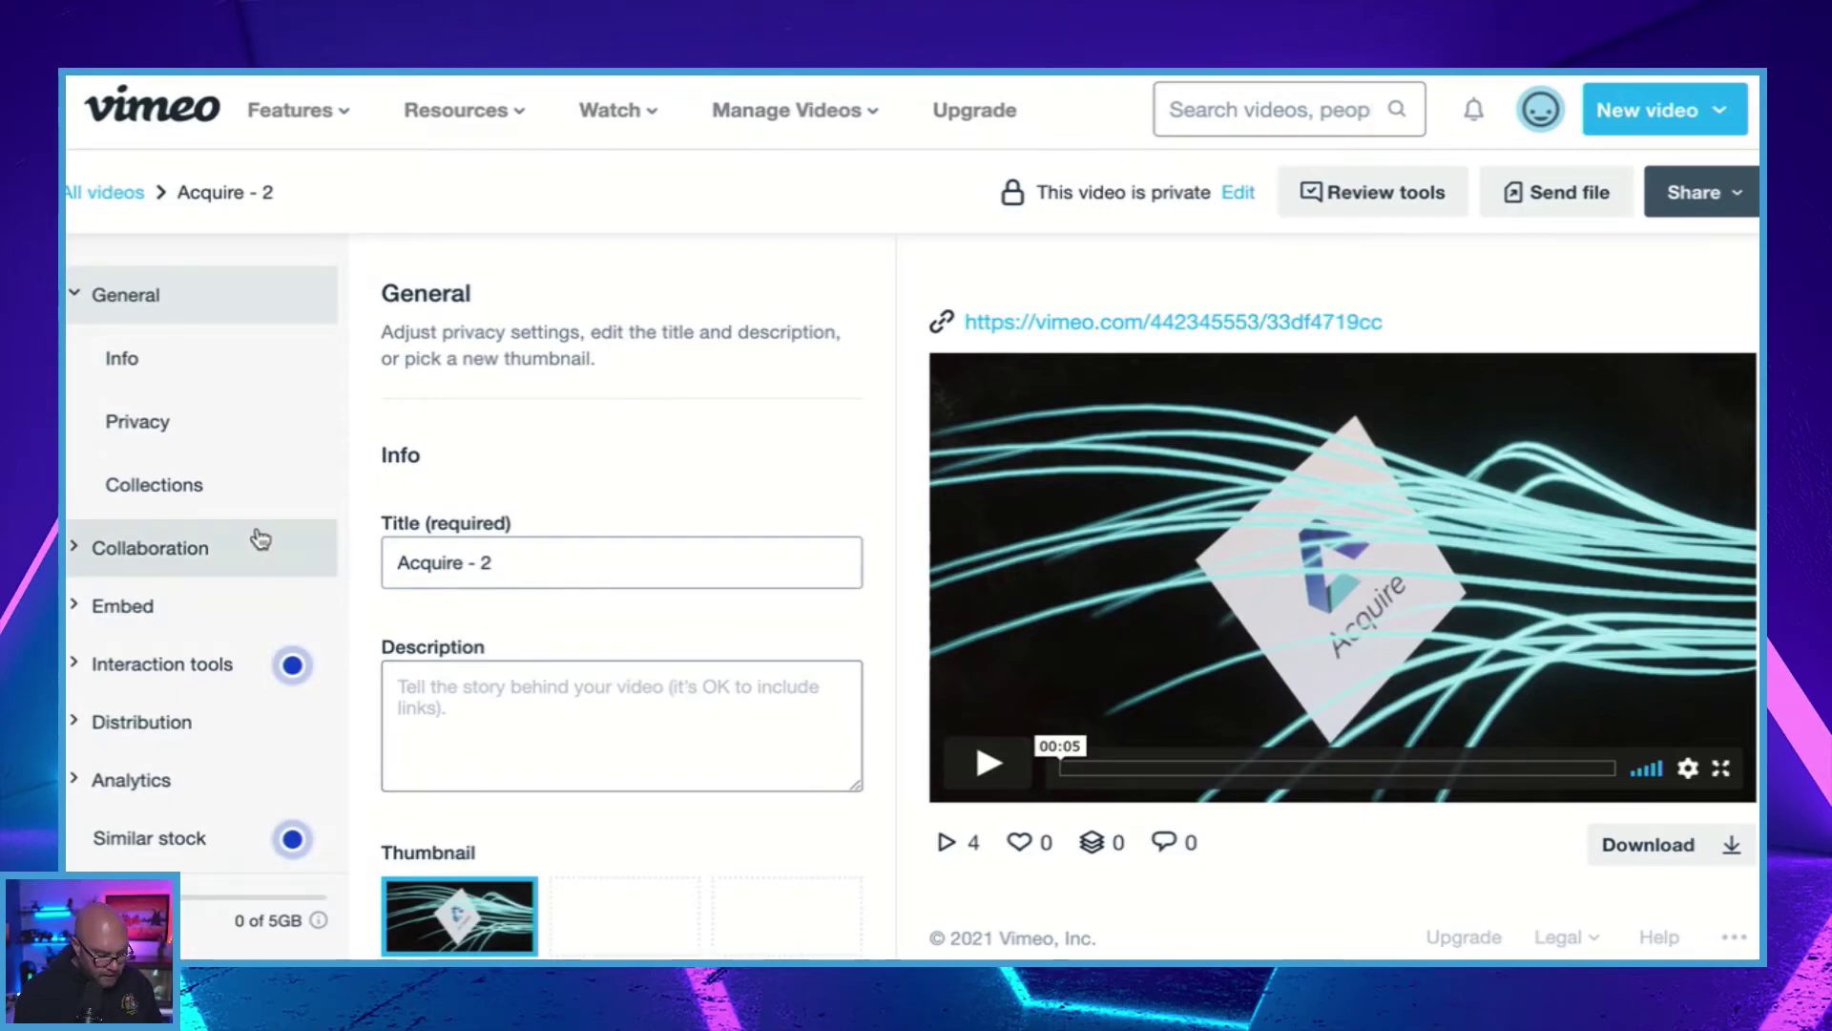
# Step: Review the Embed settings: controls and actions on, profile picture, title and byline off
pyautogui.click(134, 625)
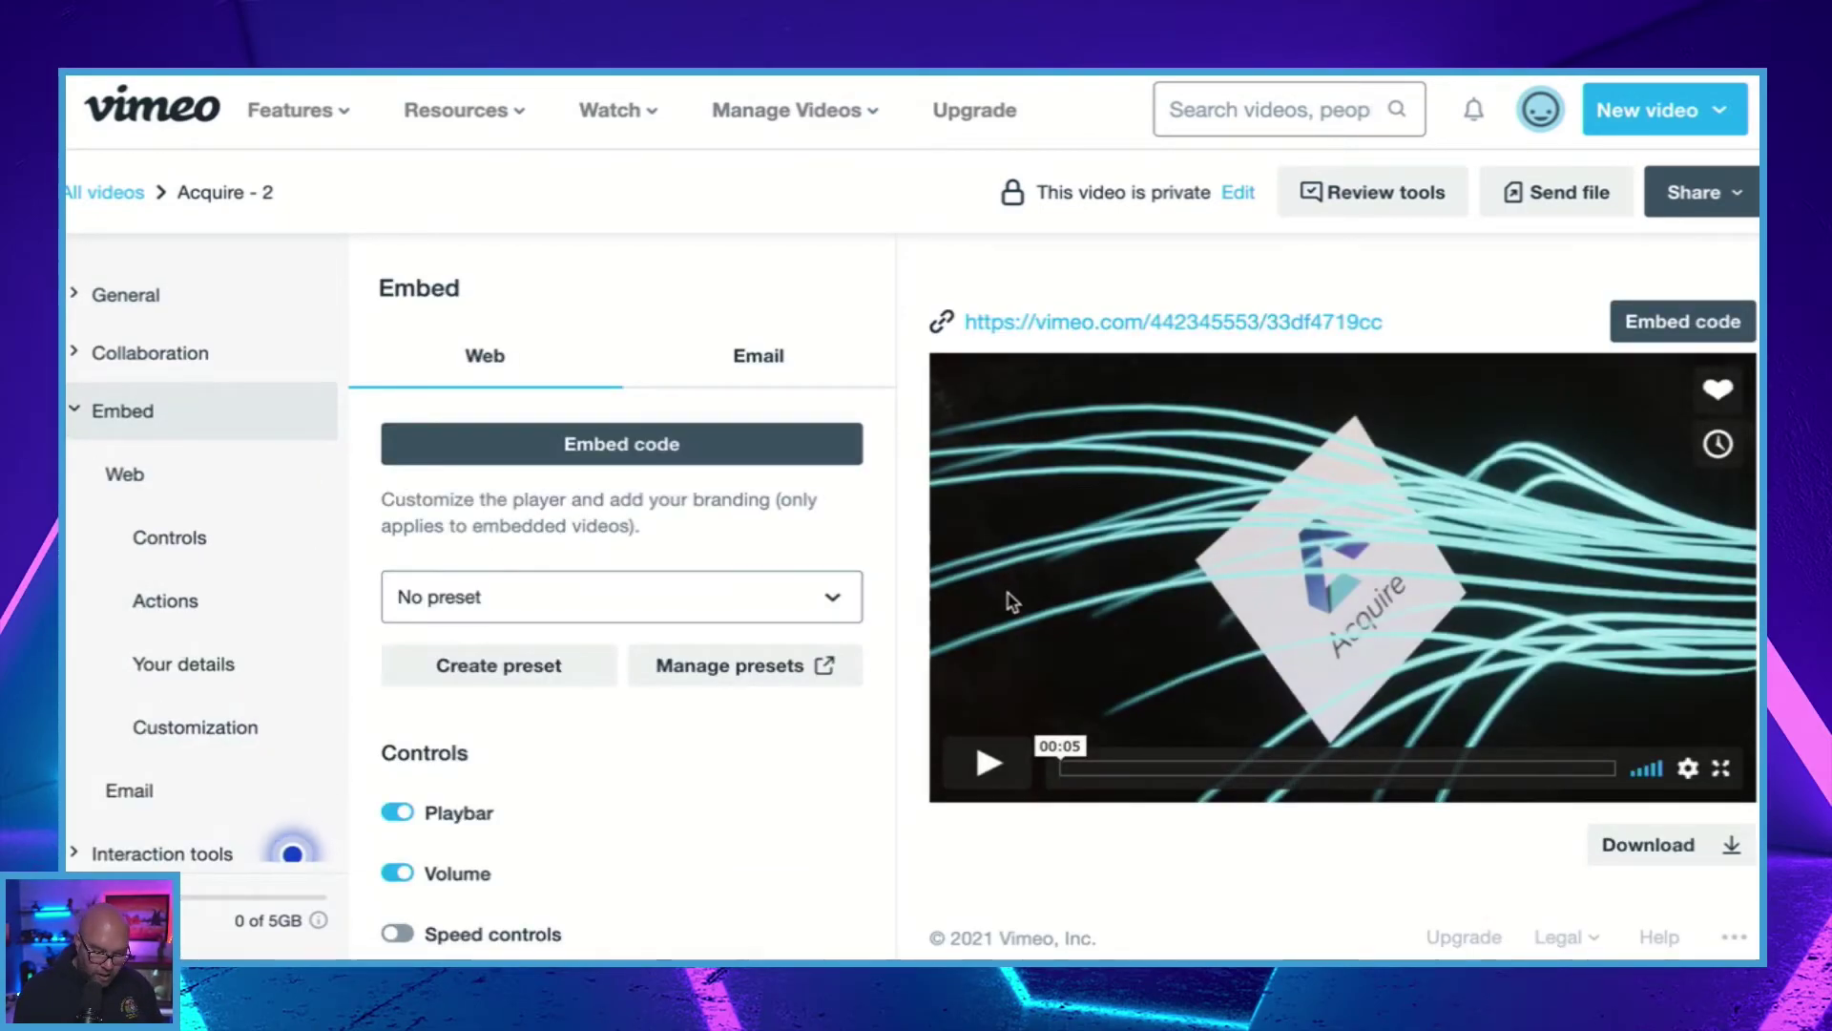
pyautogui.scroll(-4, 666, 735)
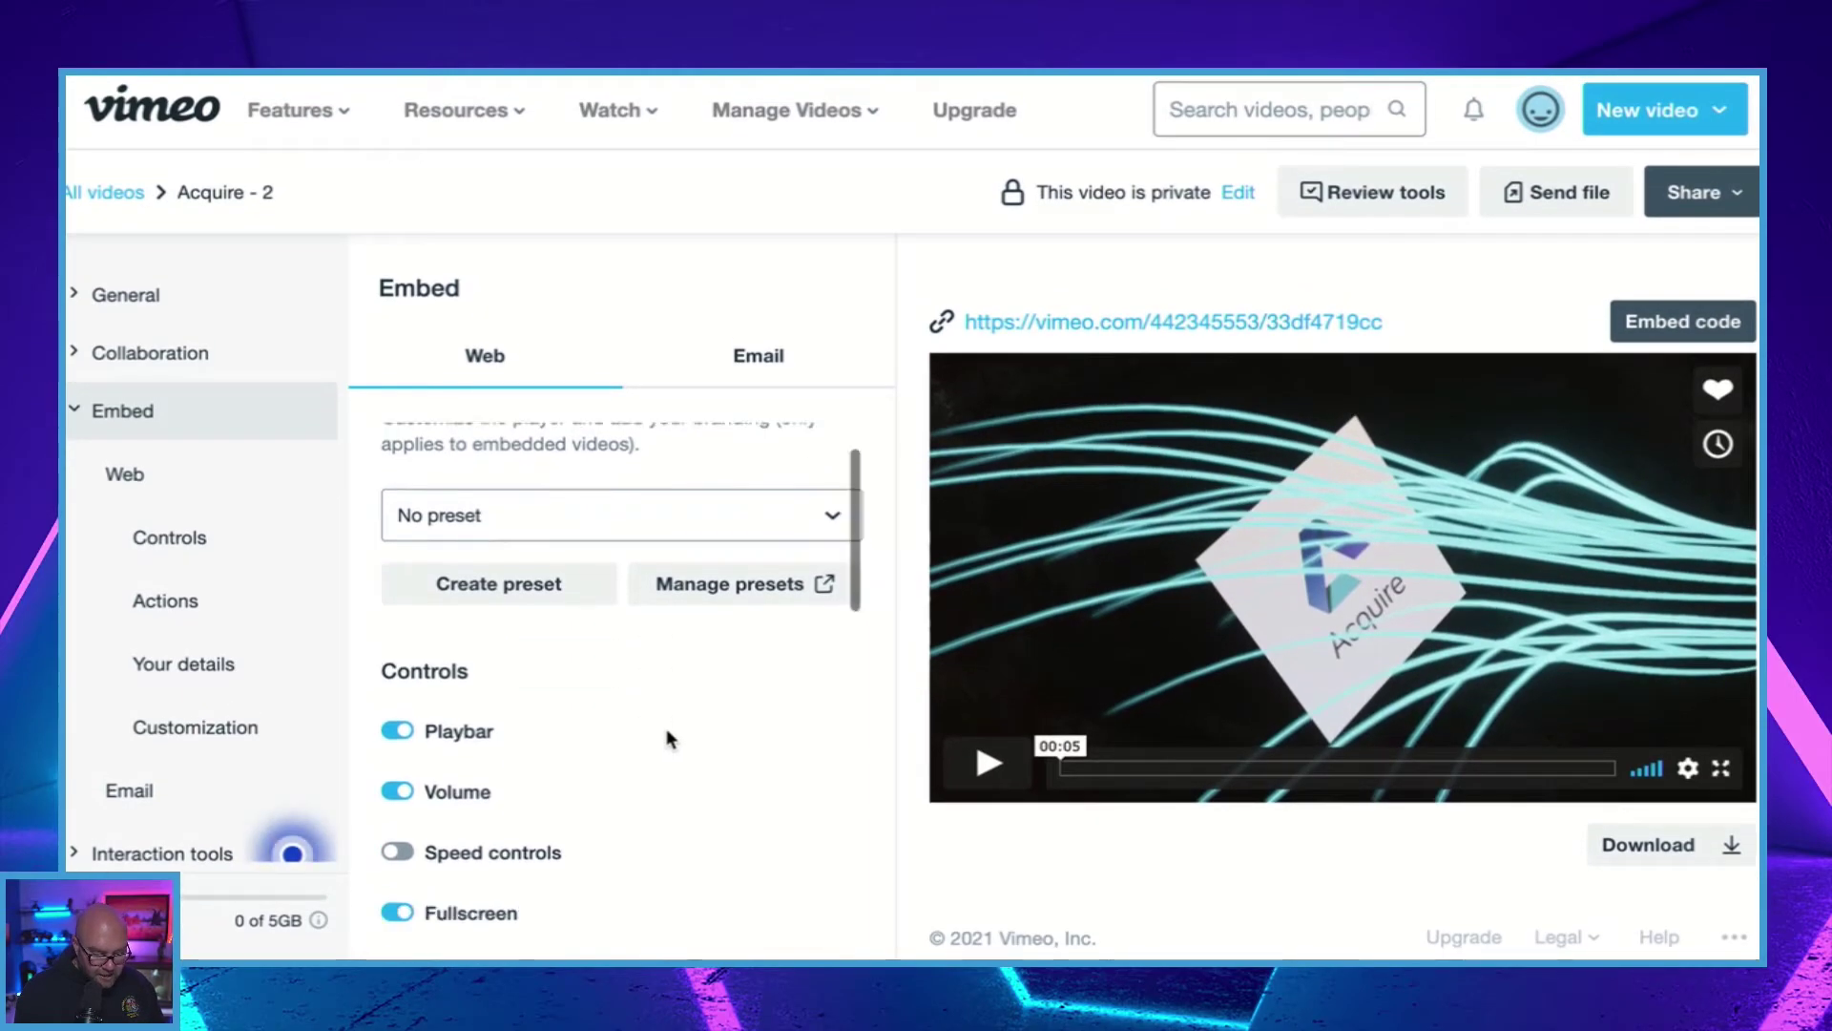
pyautogui.scroll(-4, 668, 737)
pyautogui.scroll(7, 668, 737)
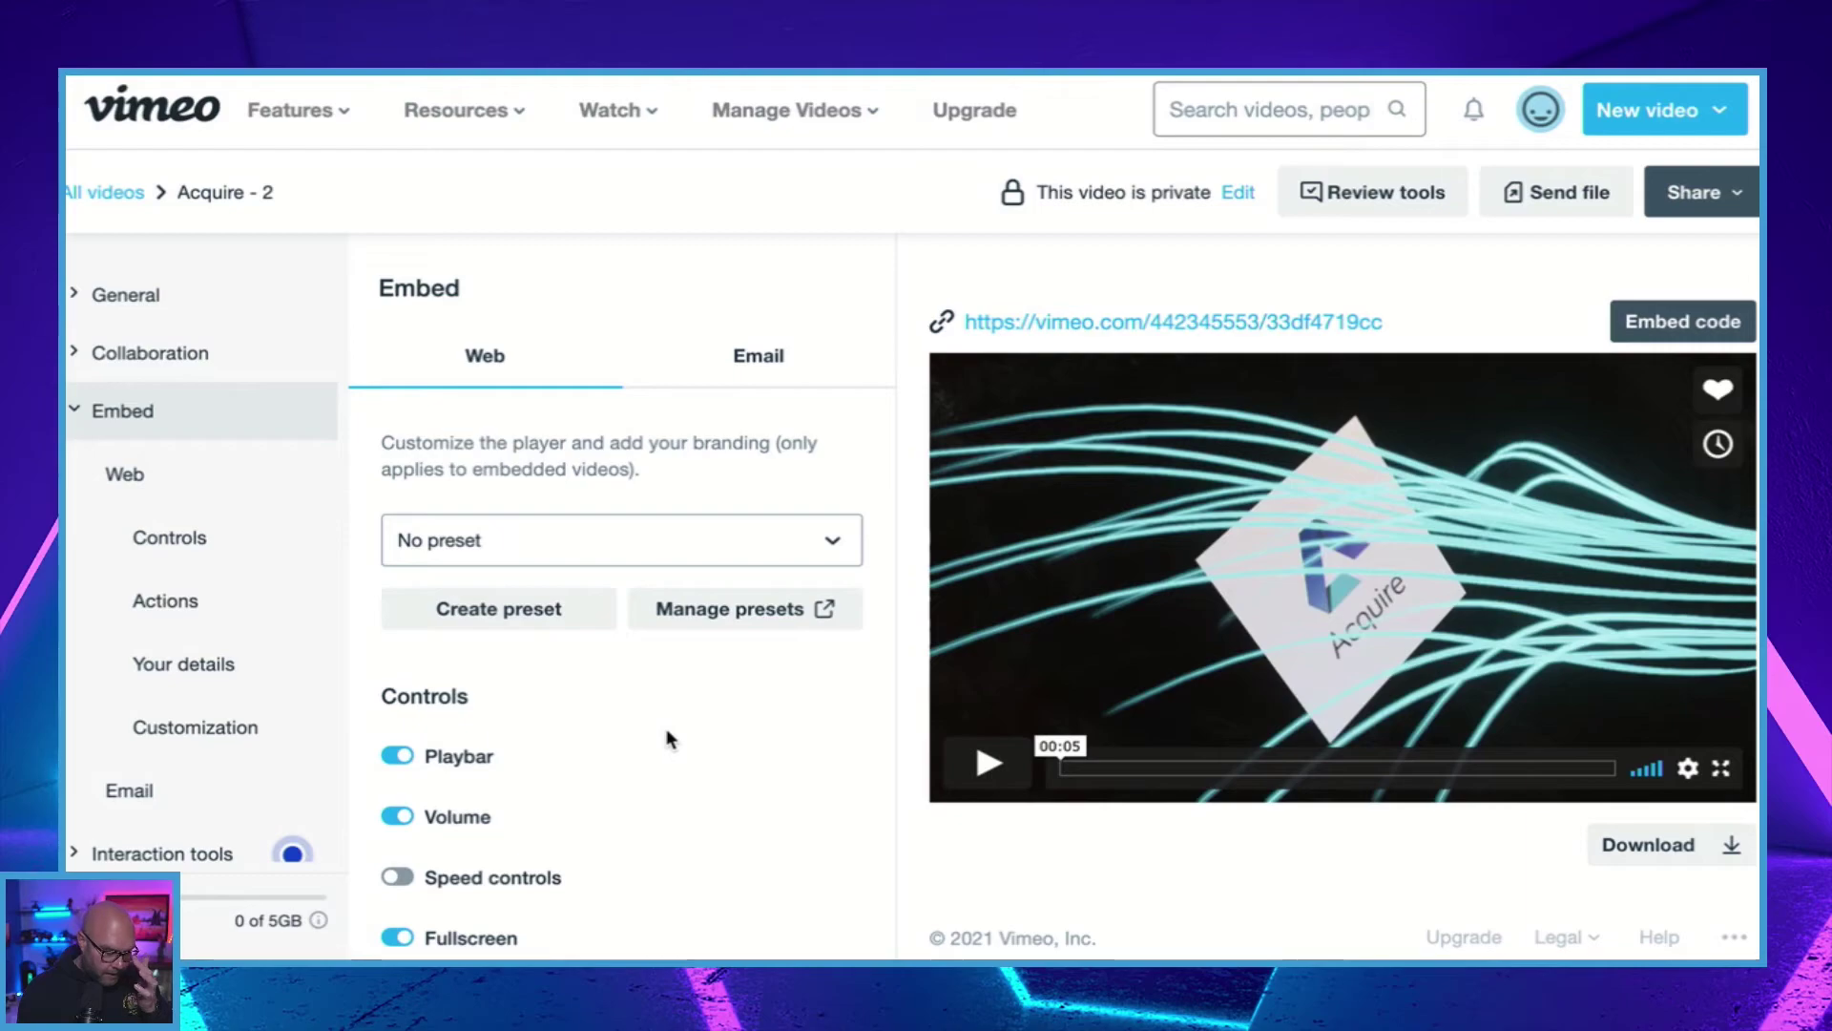
pyautogui.scroll(-5, 579, 768)
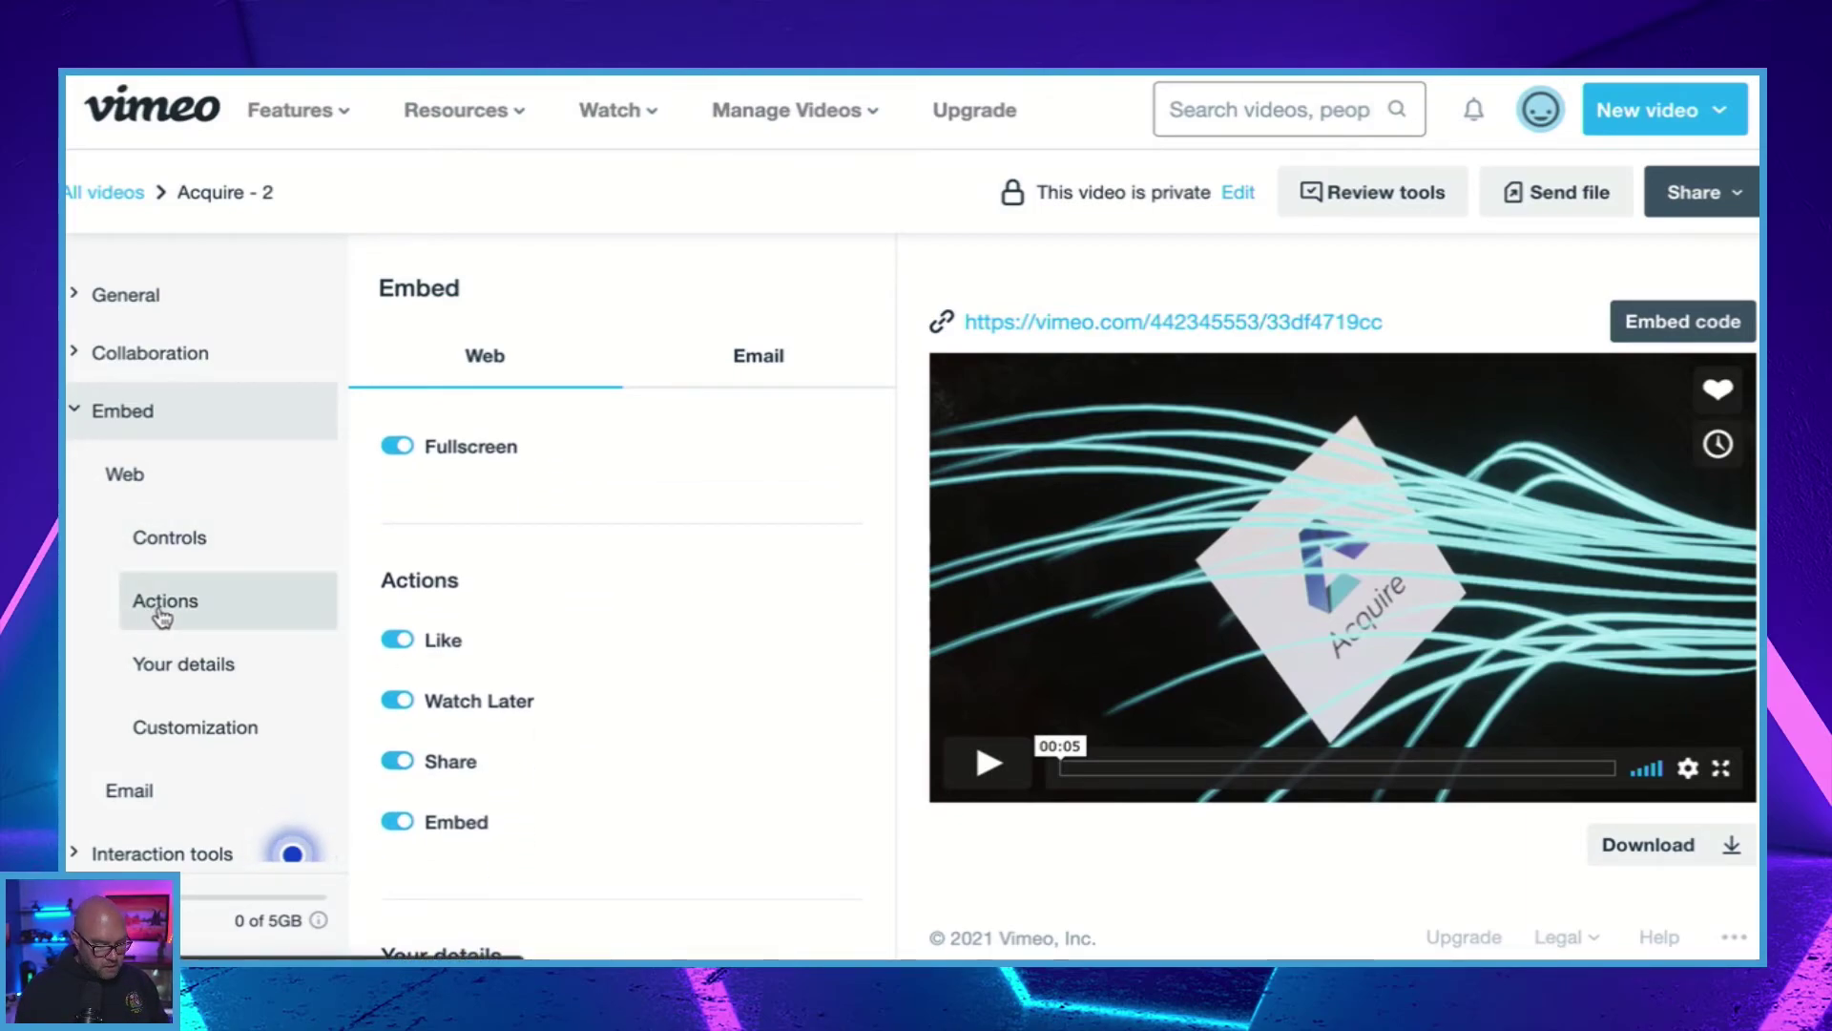
pyautogui.scroll(-3, 599, 657)
pyautogui.scroll(-3, 110, 643)
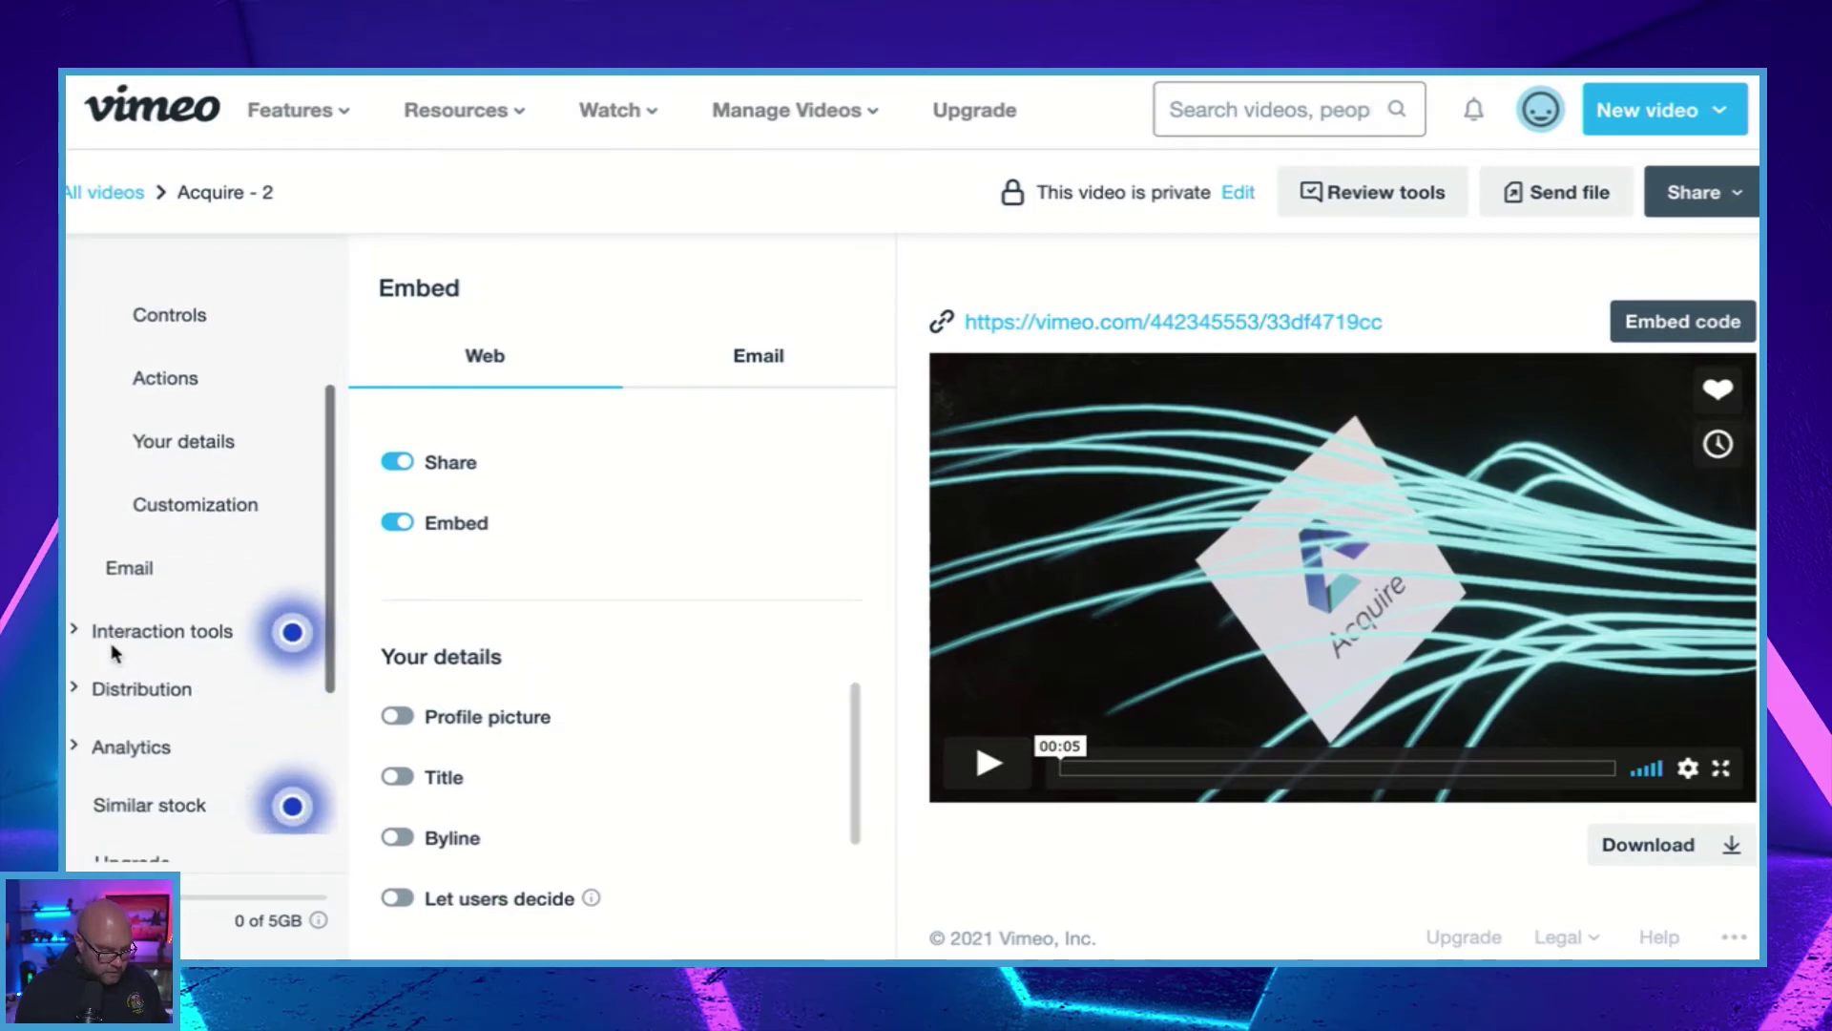
# Step: Browse Interaction tools: End screen (Thumbnail), Contact form, Chapters and Cards
pyautogui.click(162, 591)
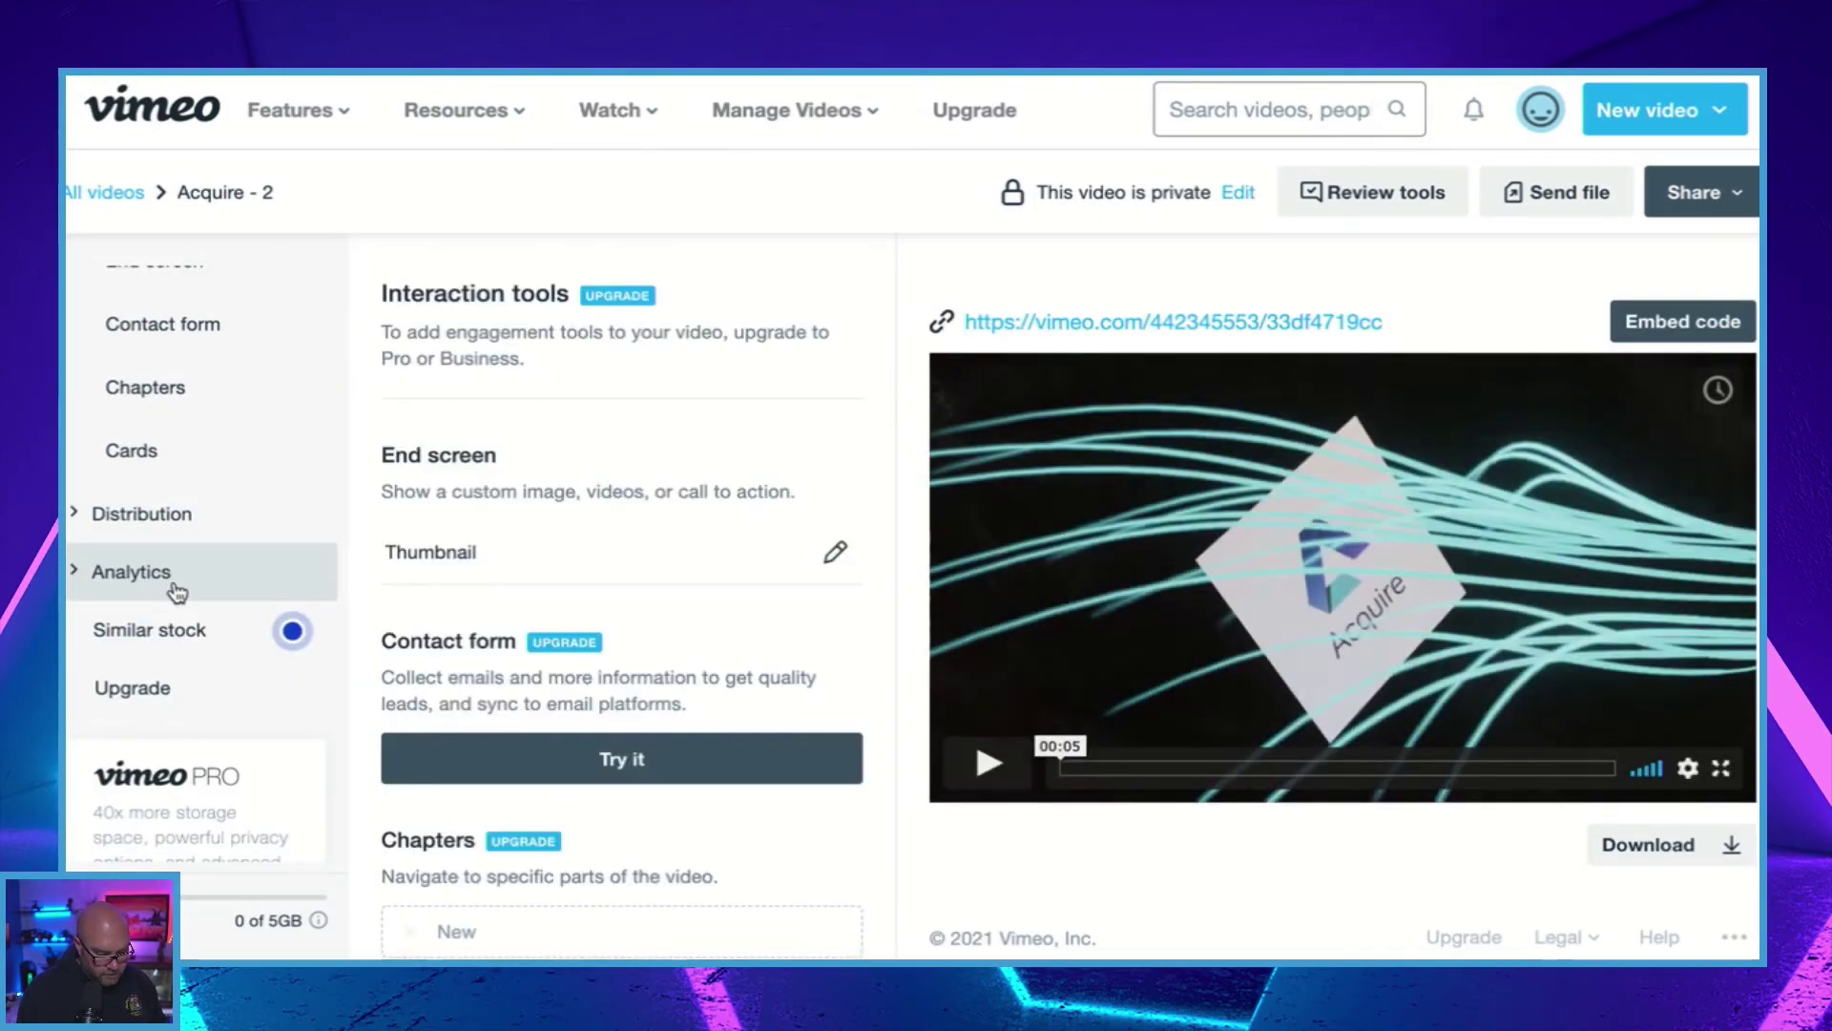
pyautogui.scroll(-1, 429, 665)
pyautogui.scroll(-1, 429, 665)
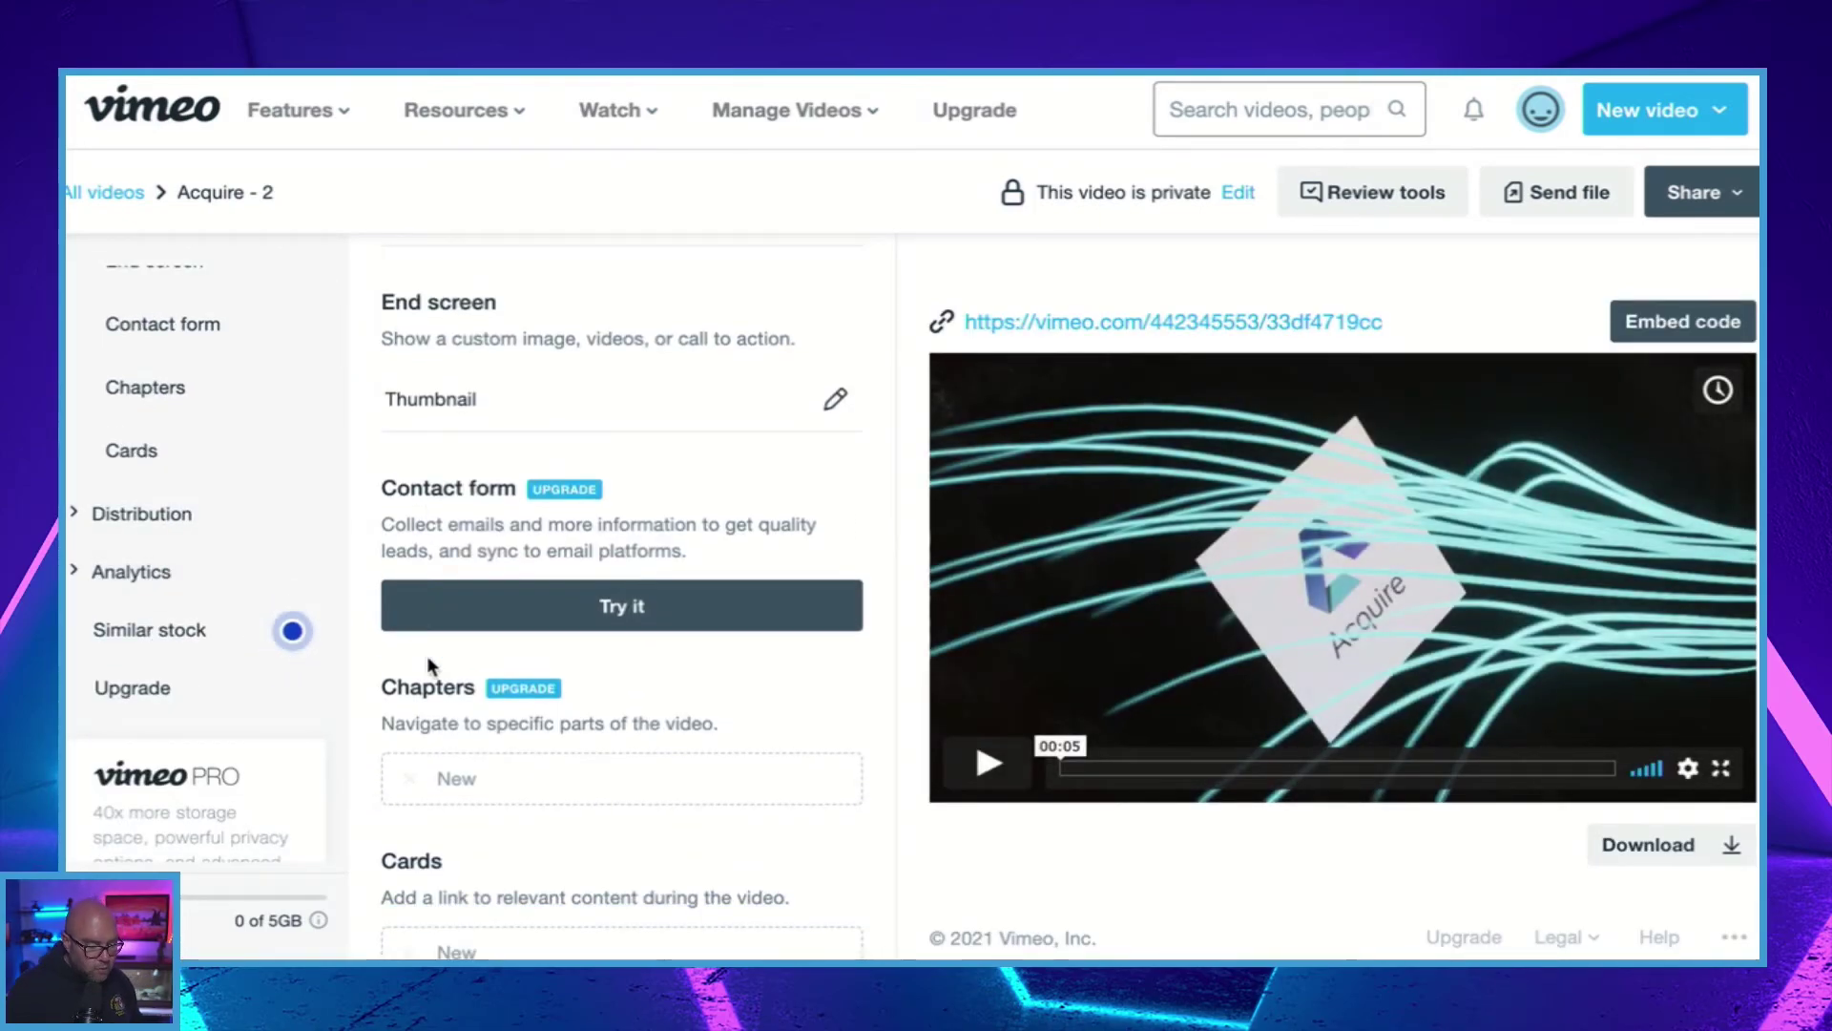